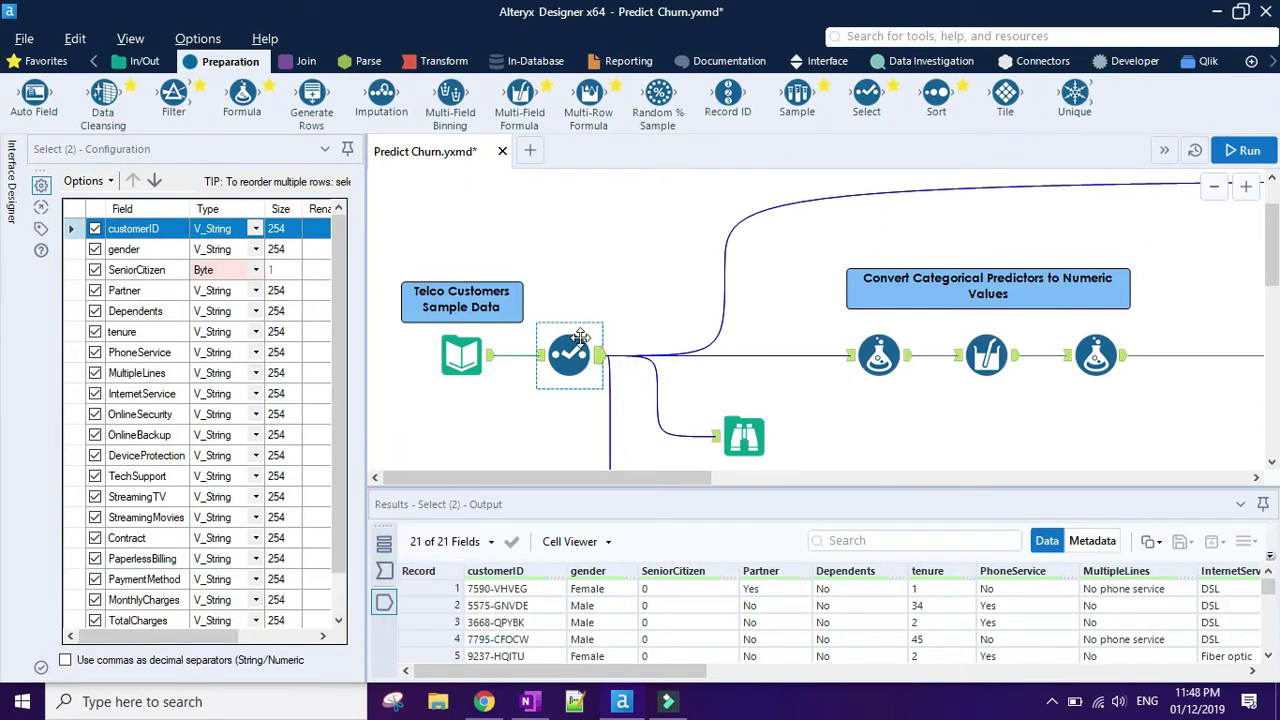
- Inspect the customerID profile in the Browse tool connected to the Select tool, widening the configuration pane to read it
click(752, 440)
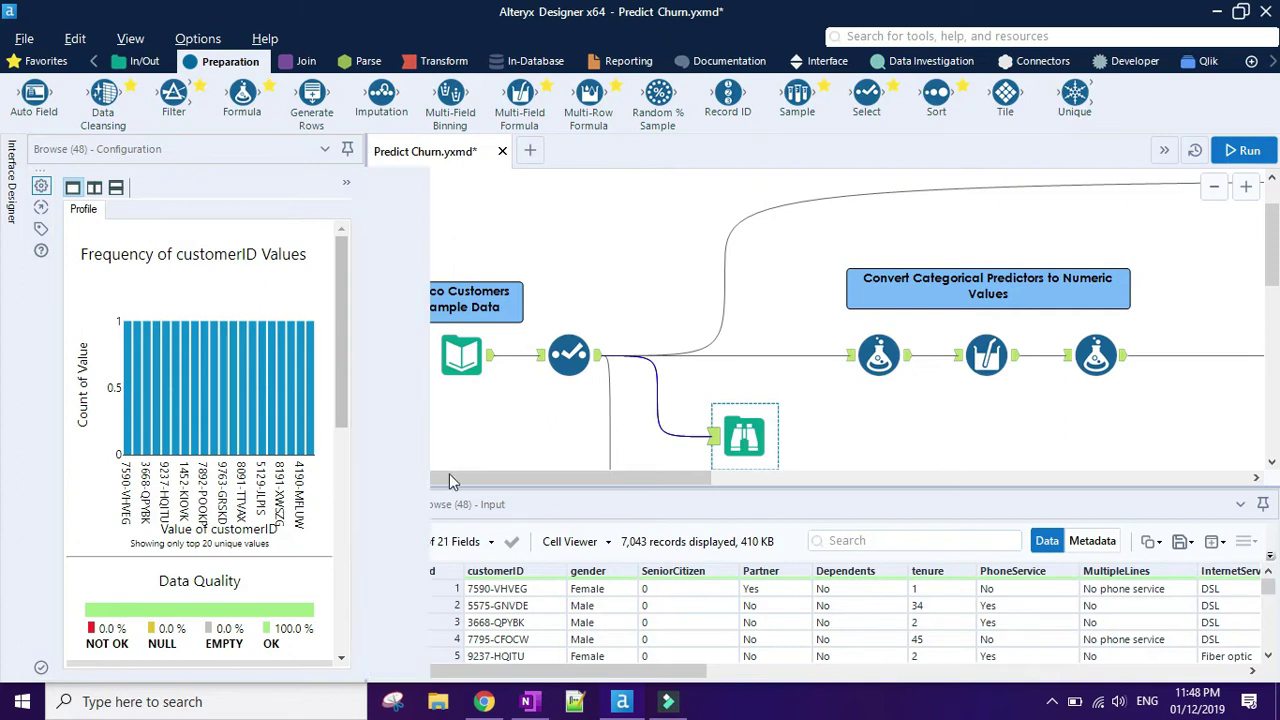
drag(443, 481, 443, 481)
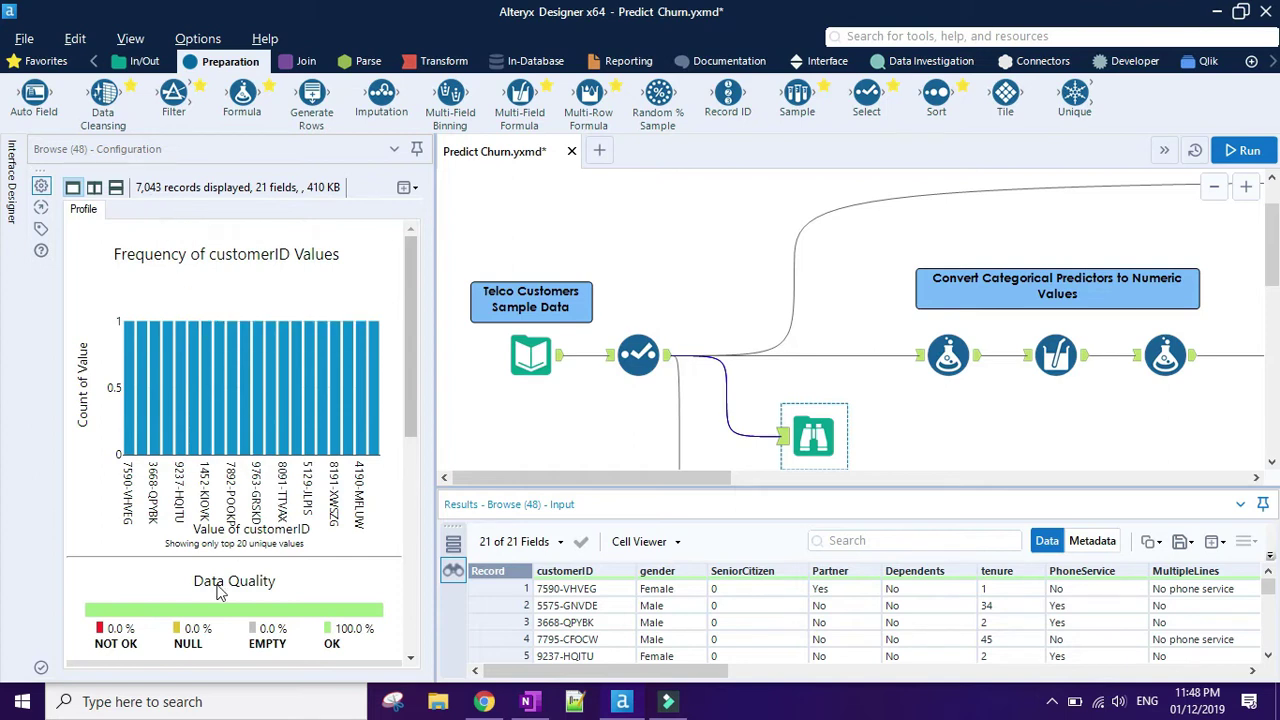
scroll(220, 592, down, 5)
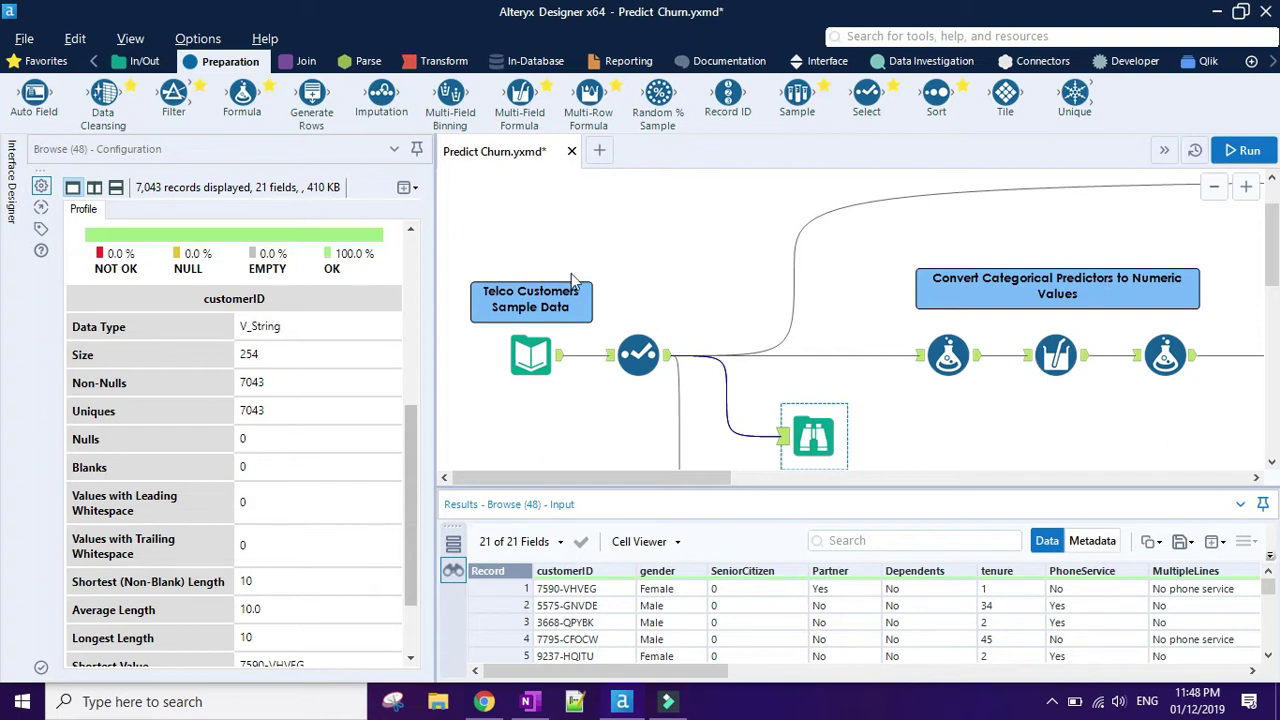
scroll(329, 471, down, 3)
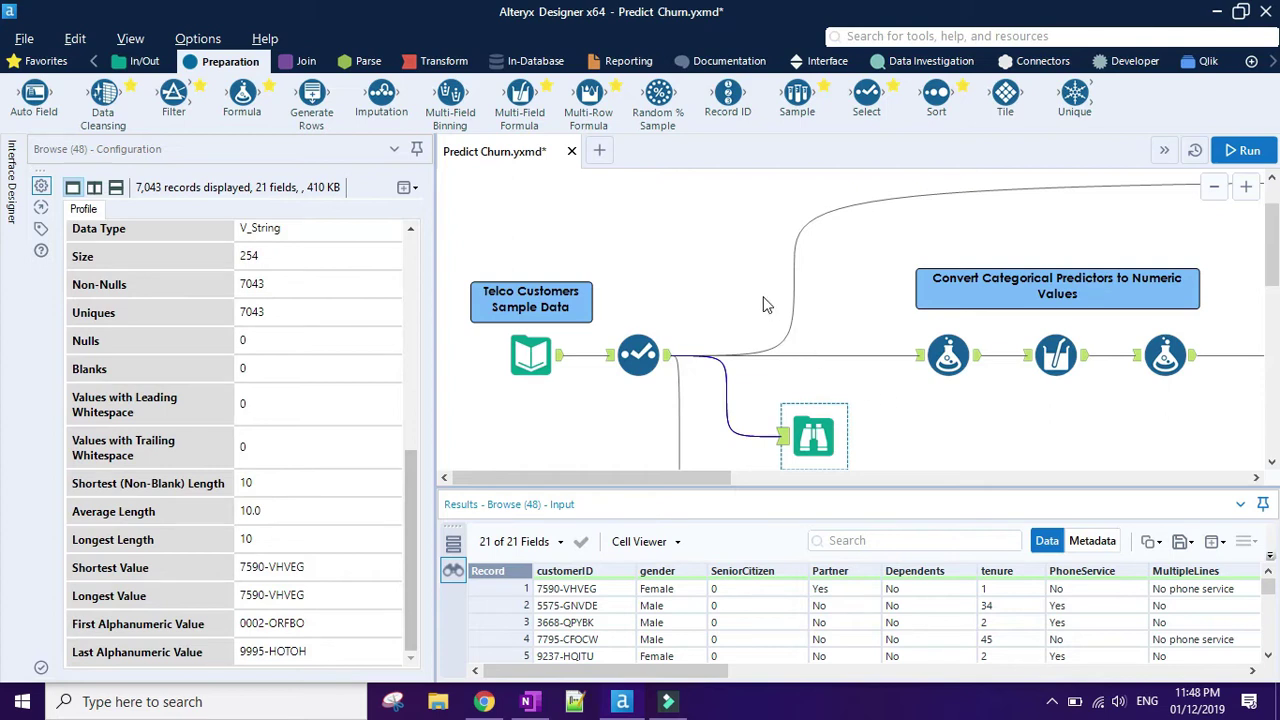
- Review the list of fields included in the Field Summary tool under "Exploring the data"
scroll(748, 350, down, 3)
scroll(742, 348, down, 3)
click(718, 345)
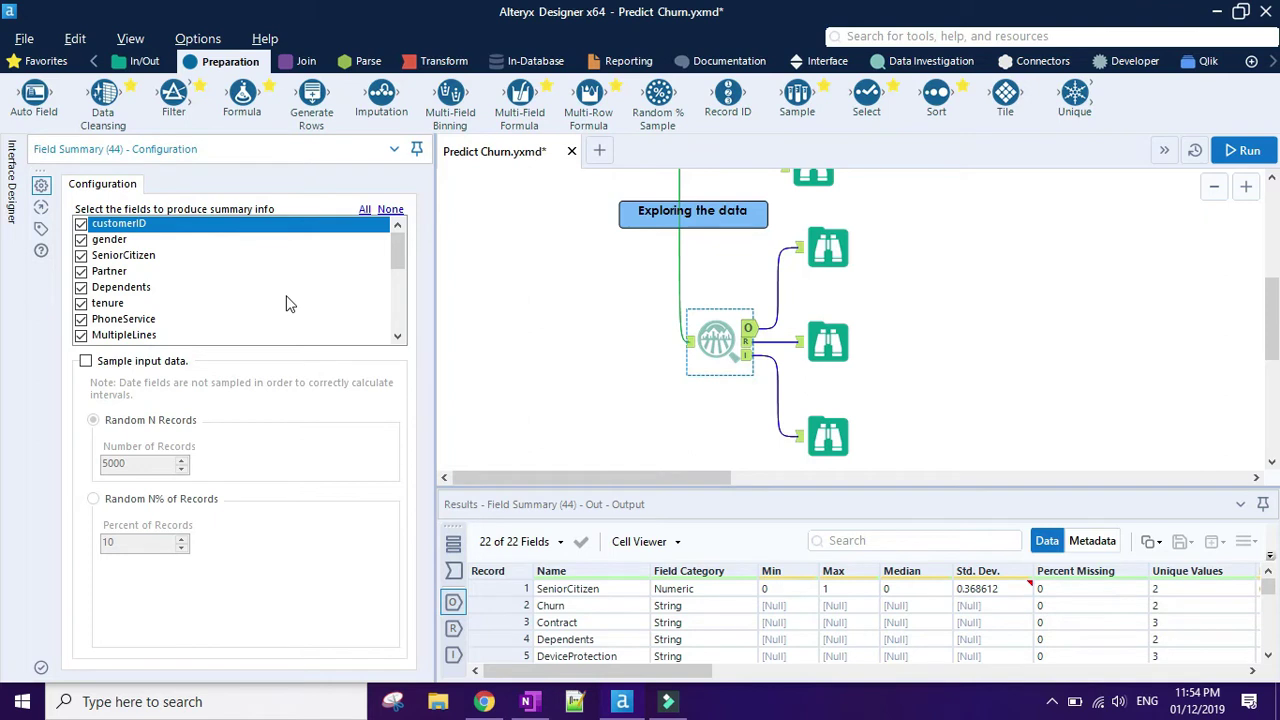
scroll(245, 288, down, 5)
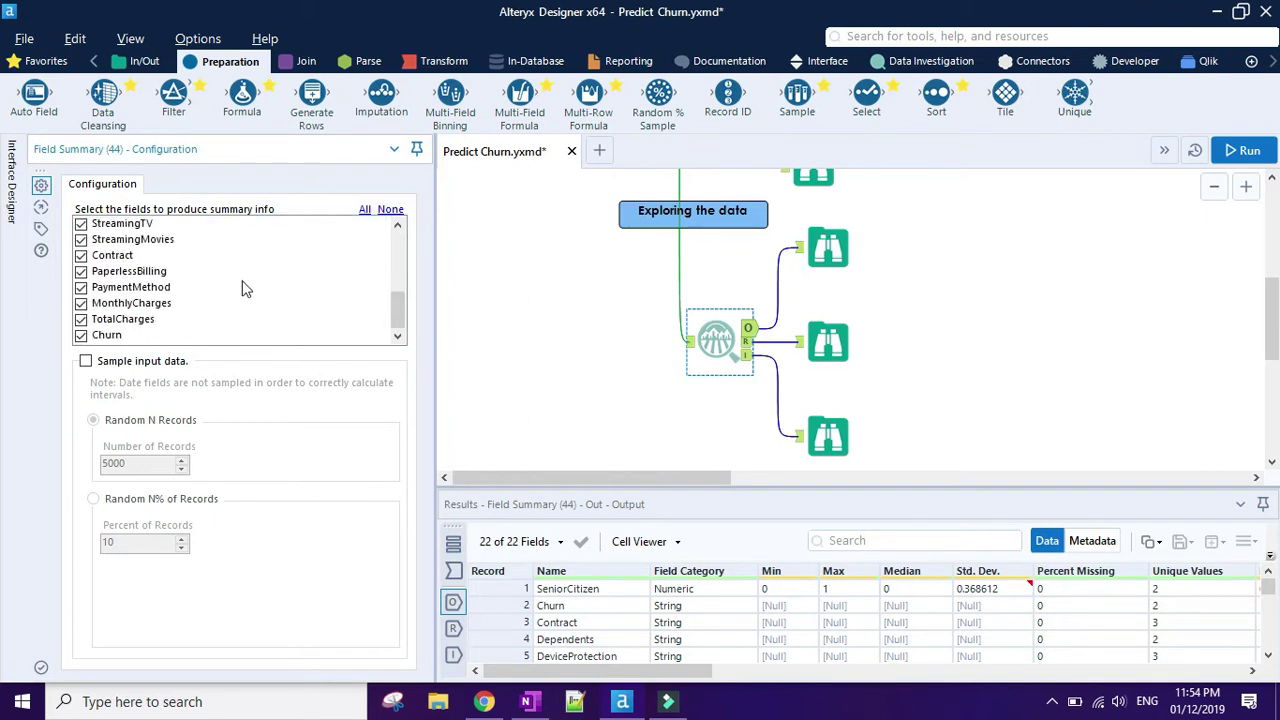
key(Home)
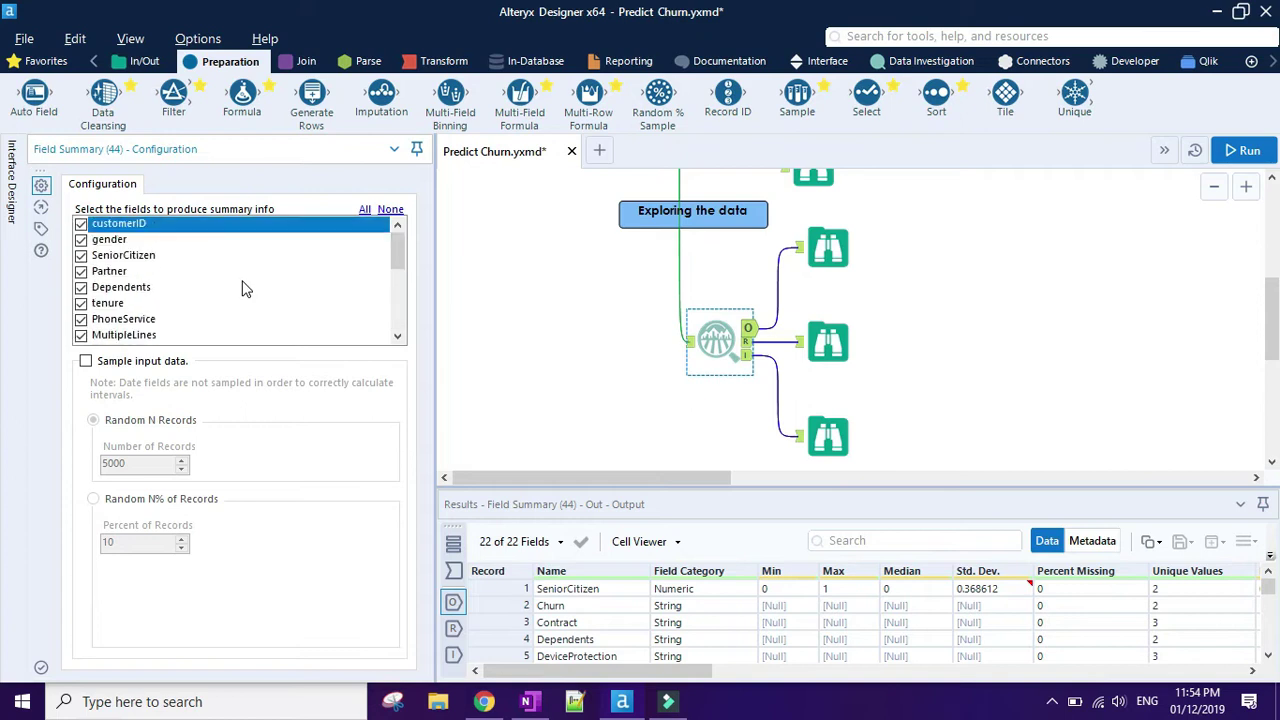
- View the Field Summary tool's O output and the results in its connected Browse tool
click(900, 353)
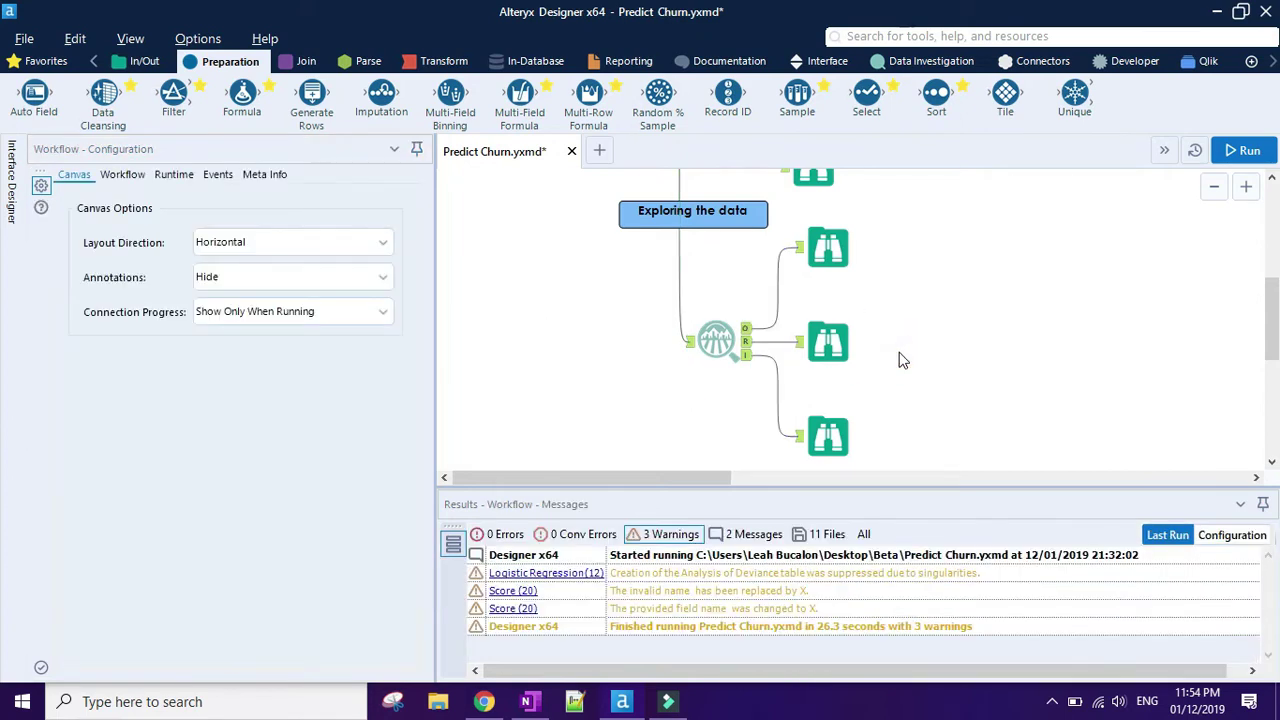
click(748, 330)
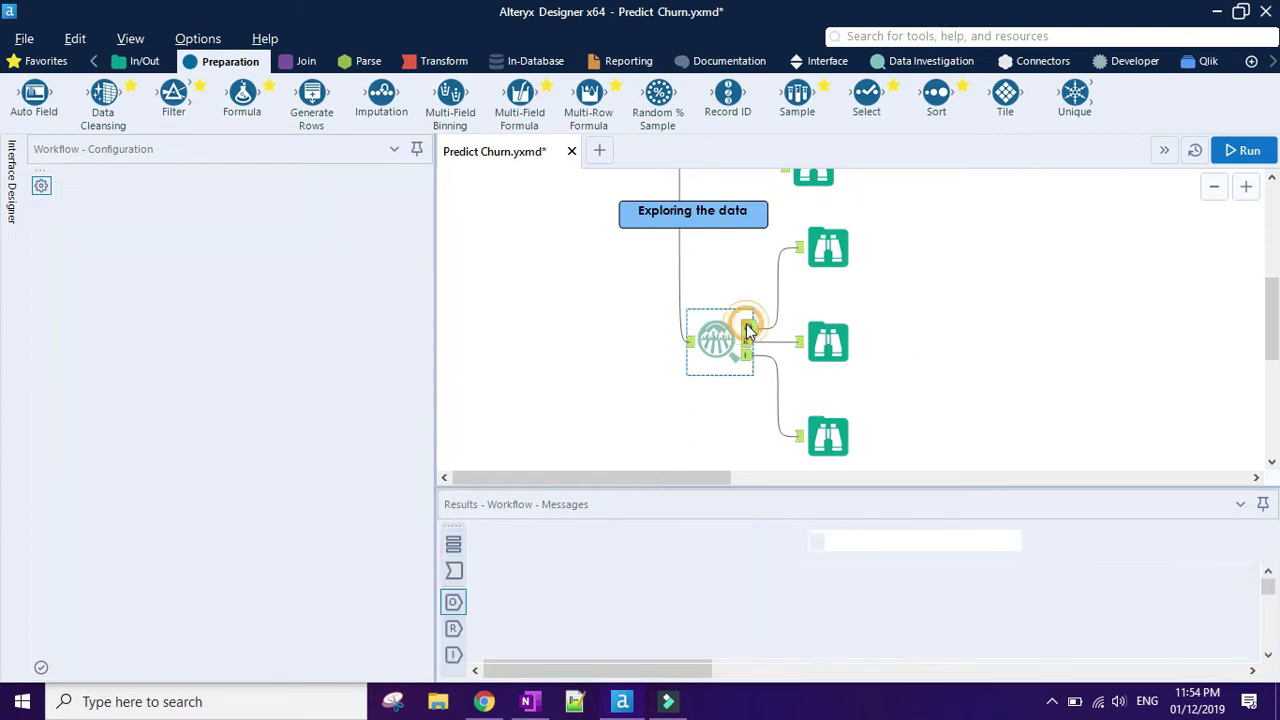
click(829, 249)
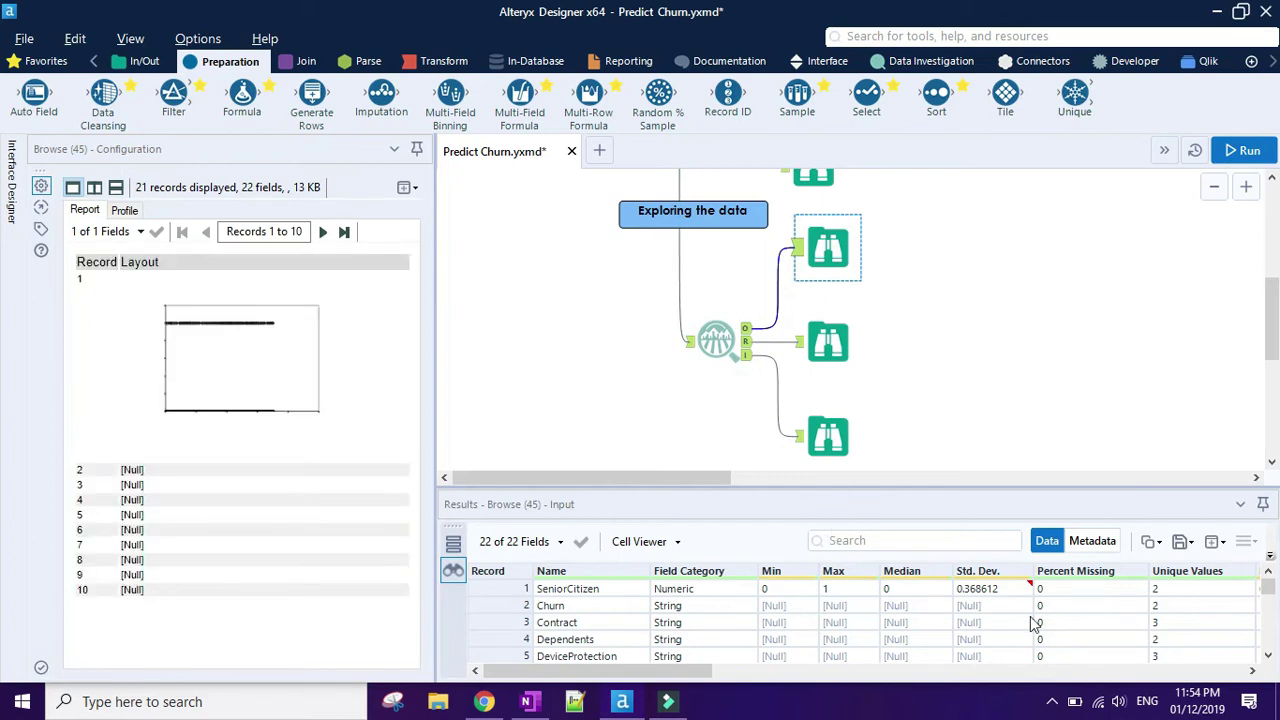
- View the Field Summary tool's R output and display the Numeric record's report in its connected Browse tool
click(745, 342)
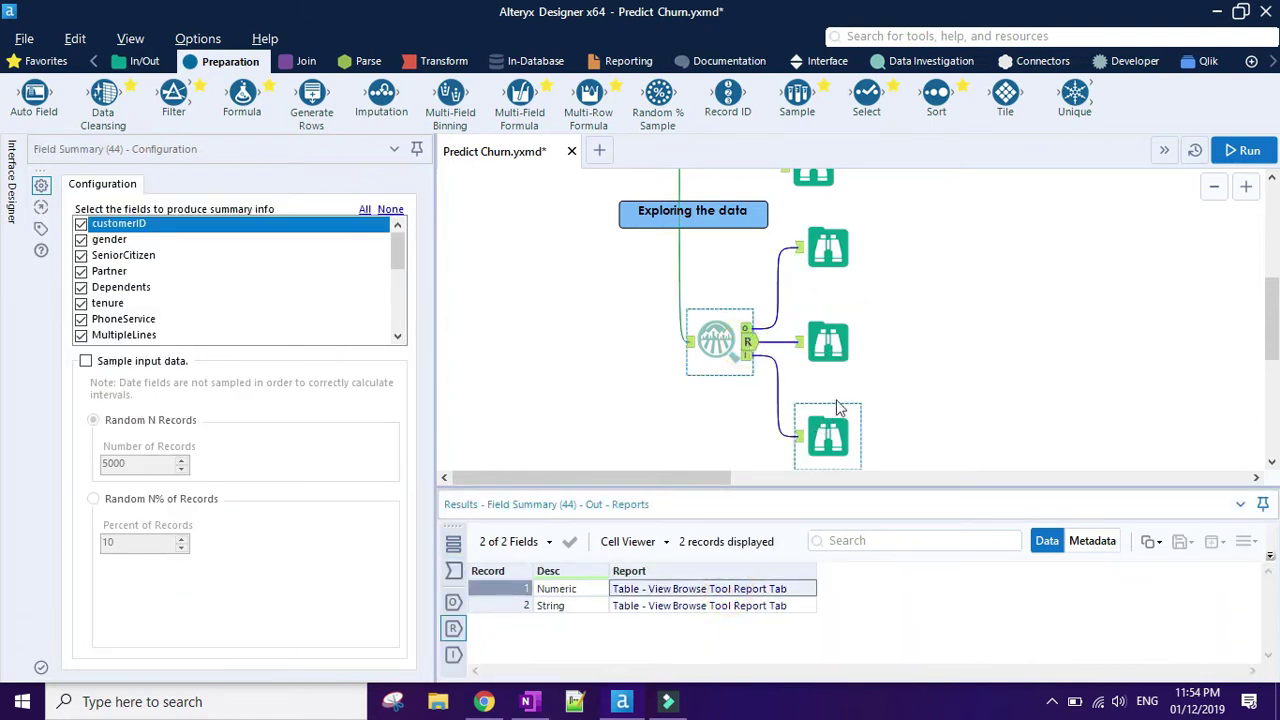
click(828, 345)
click(755, 587)
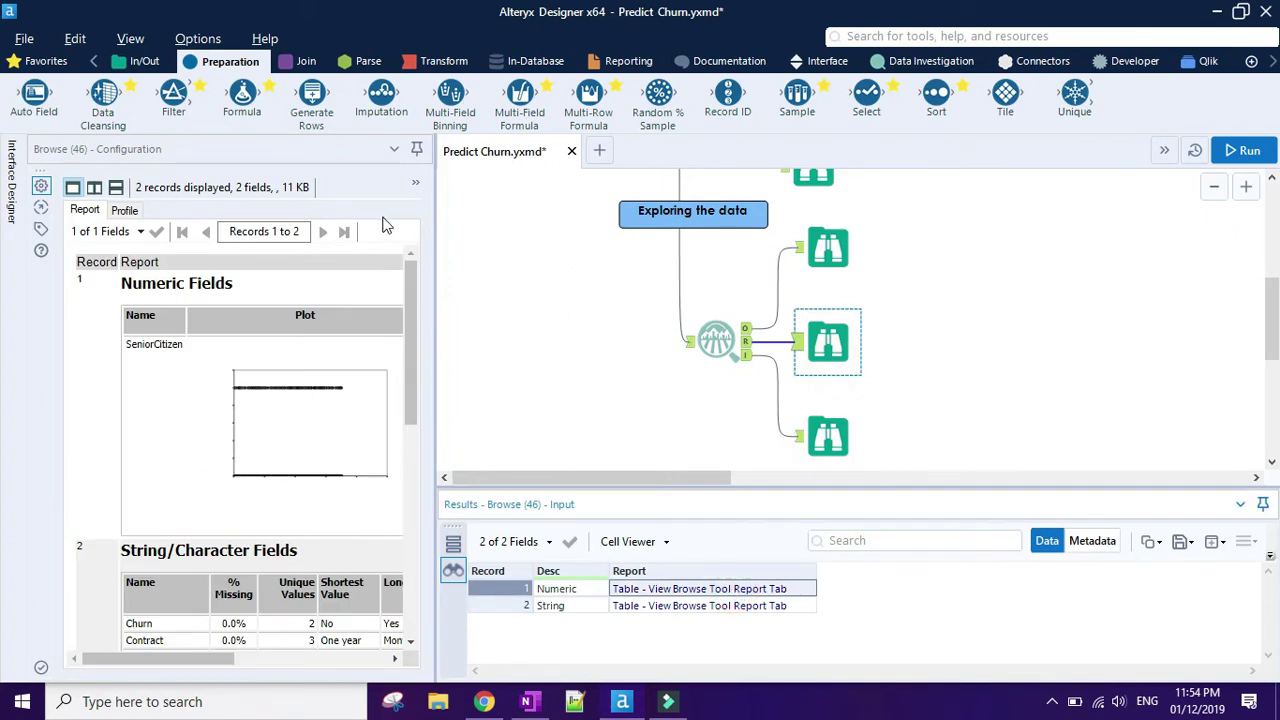
- View the Field Summary tool's I output and select its record in the connected Browse tool to show the interactive report
click(749, 358)
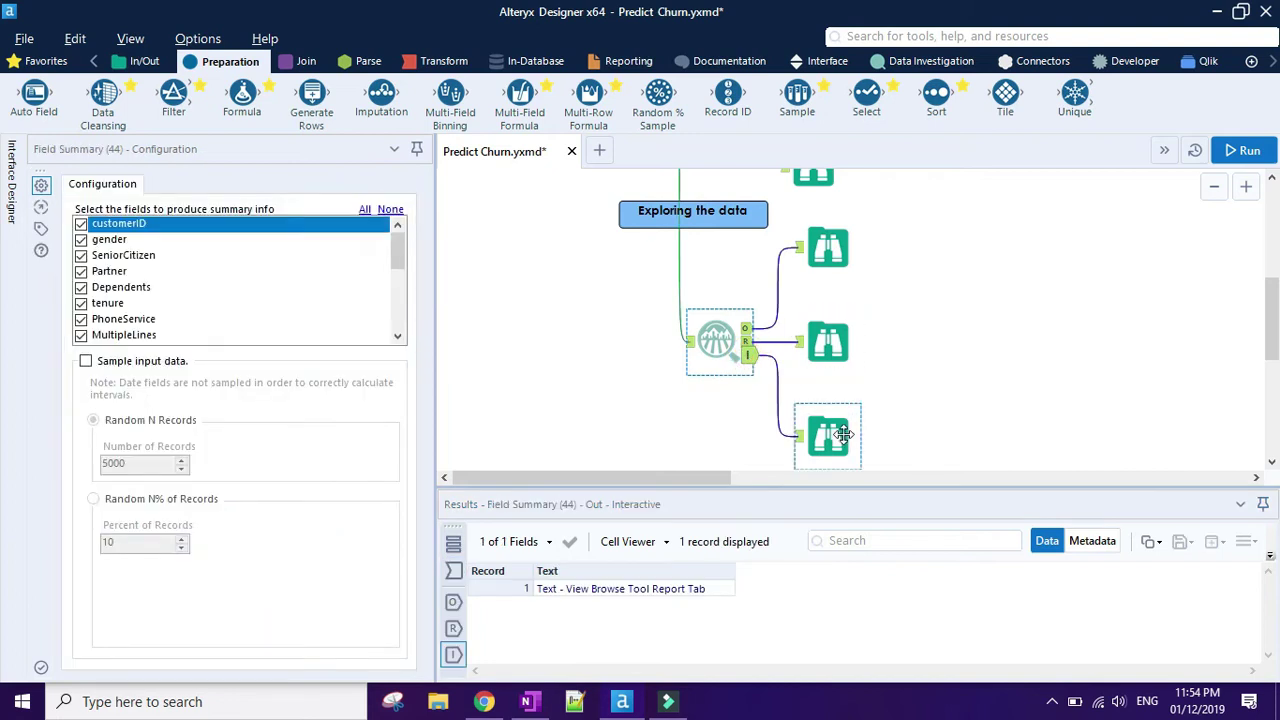
click(843, 440)
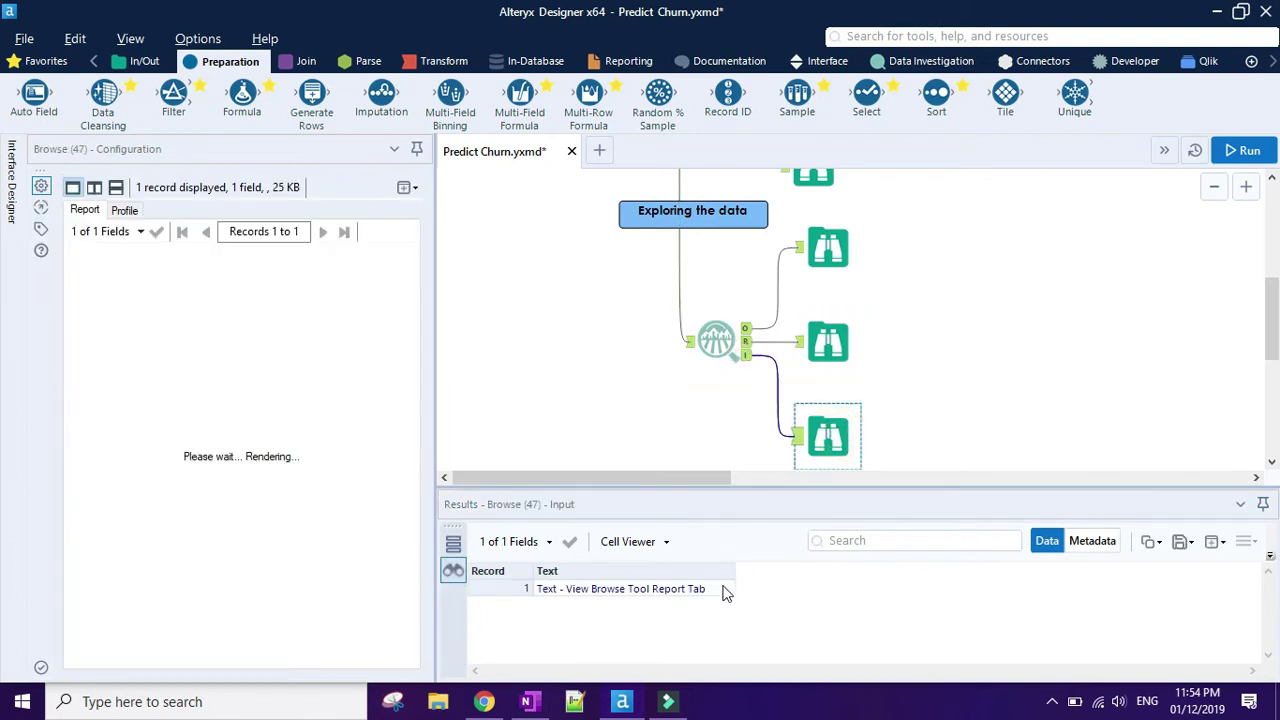
click(688, 590)
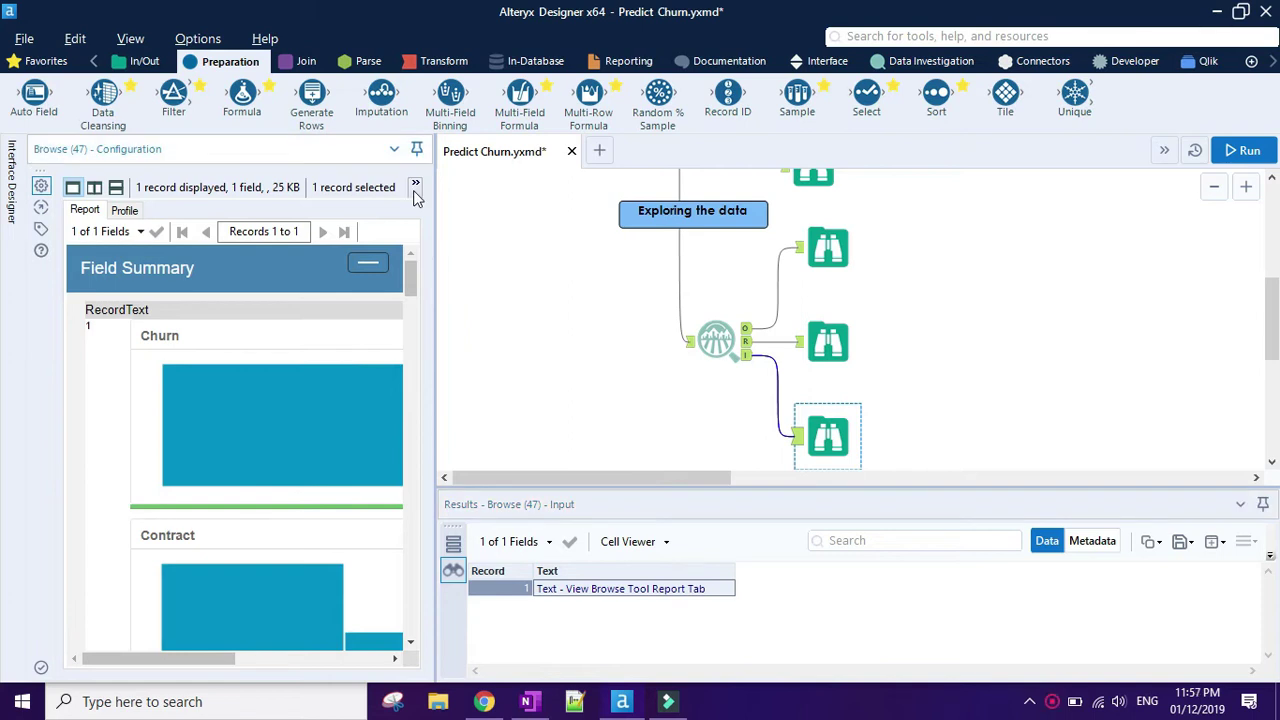
- Open all records of the interactive Field Summary report in a new window and maximize it
click(415, 188)
click(406, 215)
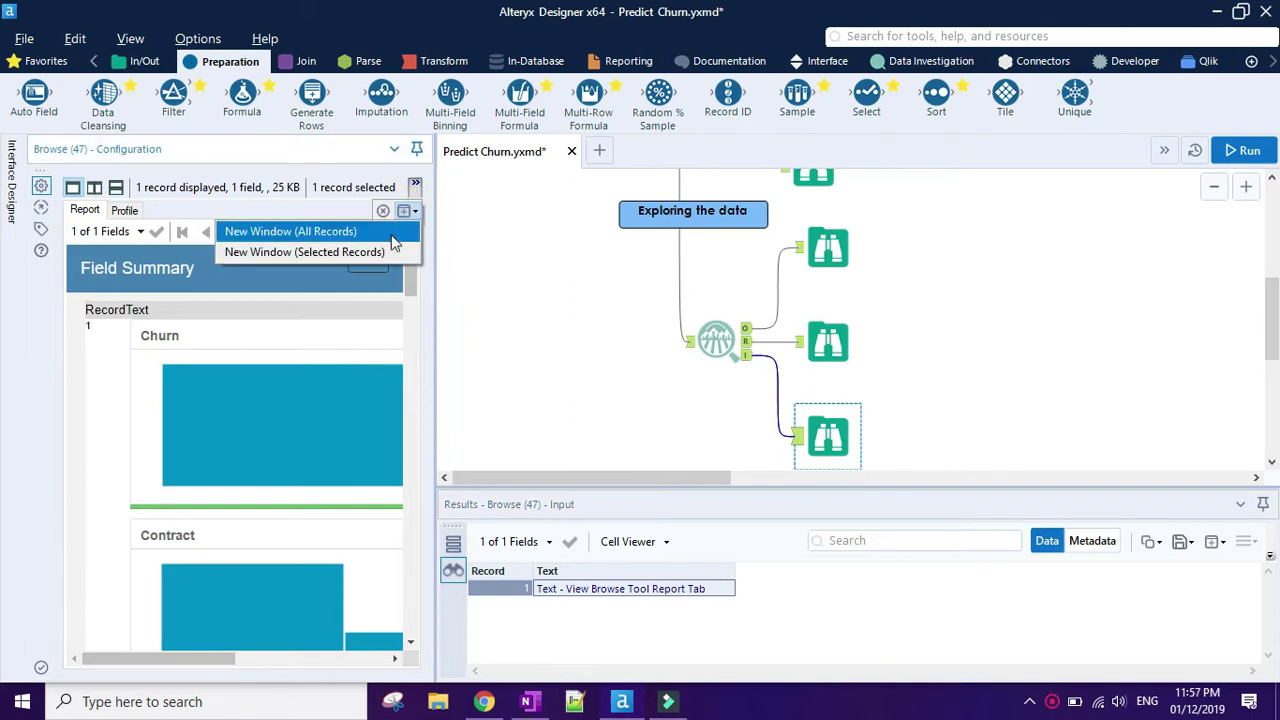
click(391, 235)
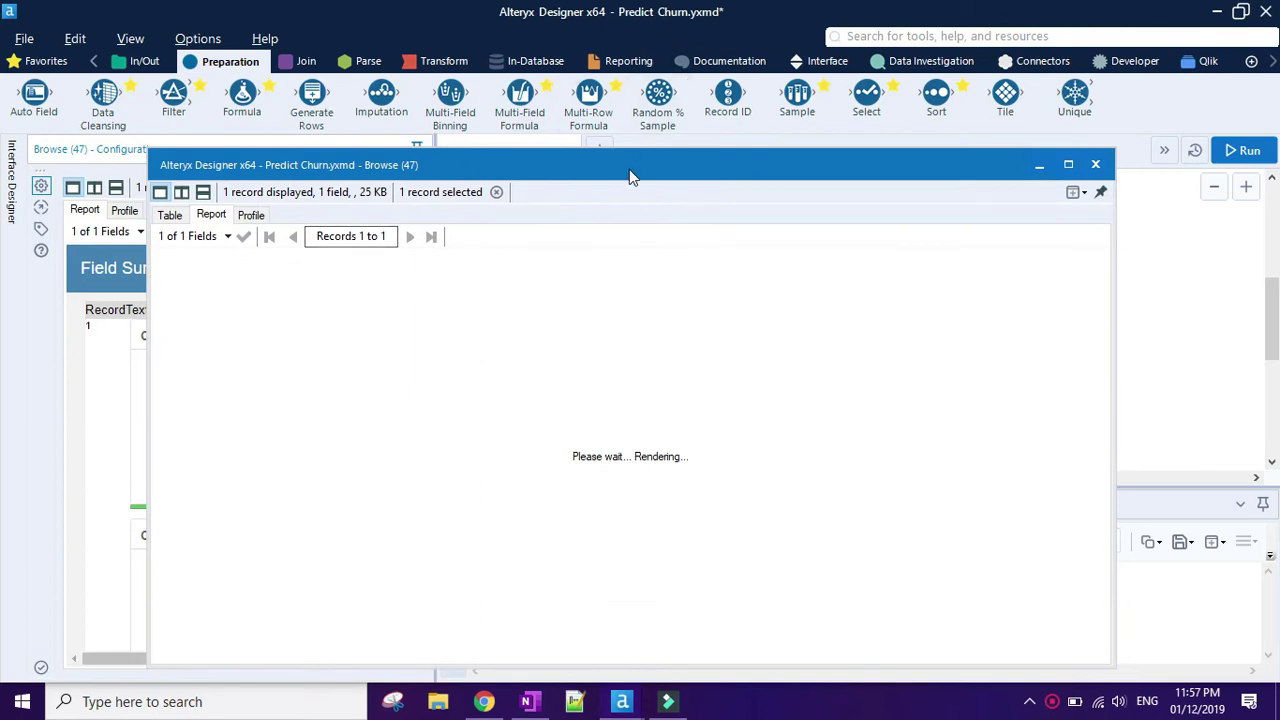
drag(629, 169, 650, 2)
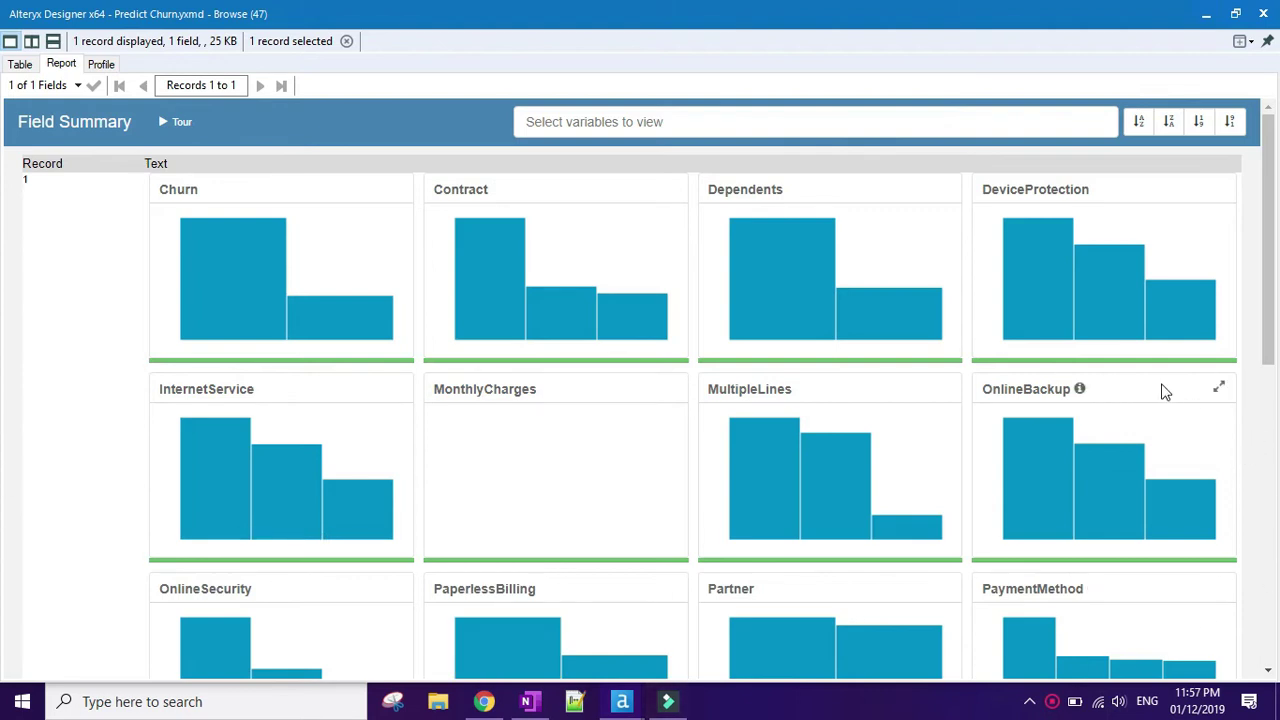
- Examine the distribution charts in the interactive Field Summary report, from Churn and MonthlyCharges down to TotalCharges and tenure
mouse_move(197, 298)
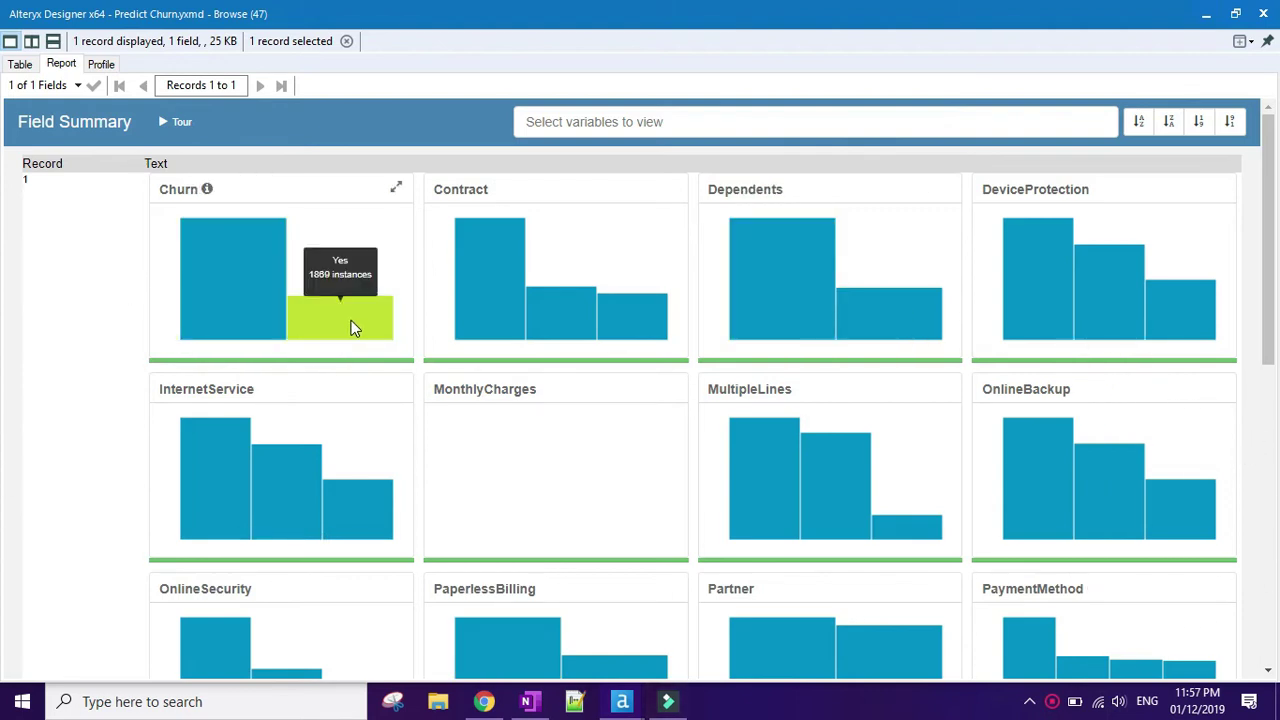
click(403, 191)
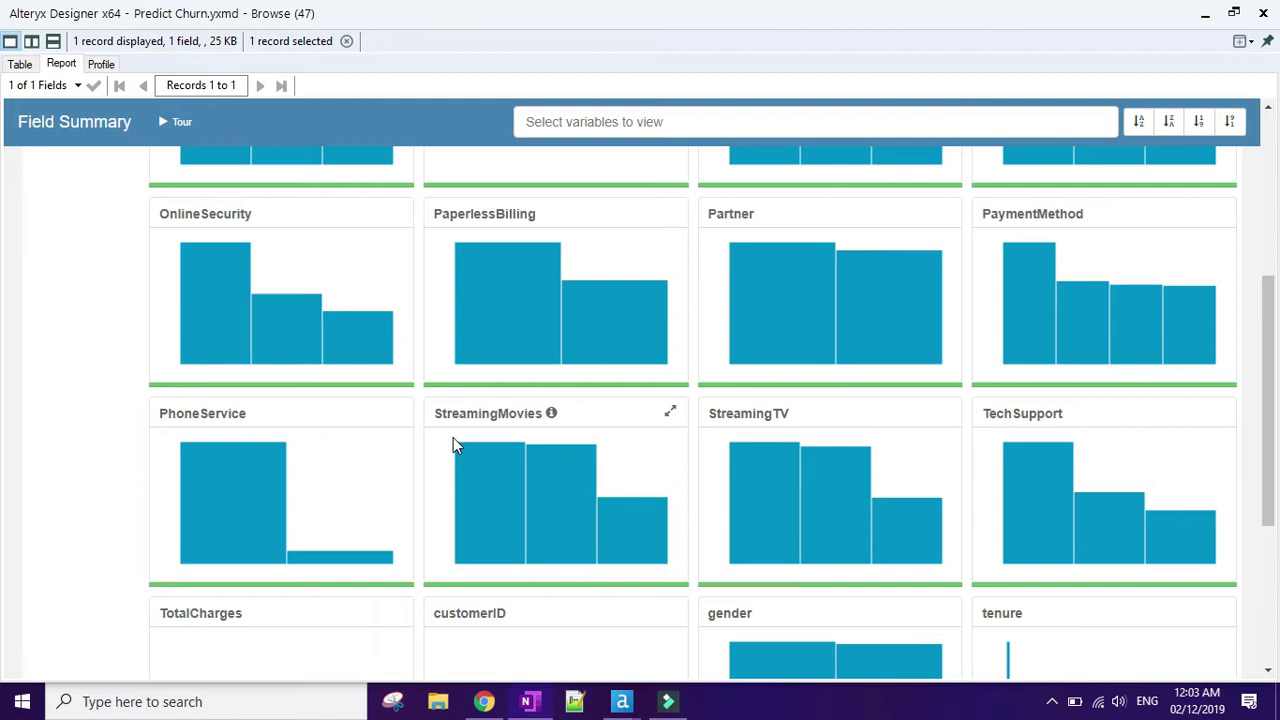
mouse_move(622, 330)
mouse_move(487, 305)
scroll(689, 438, up, 4)
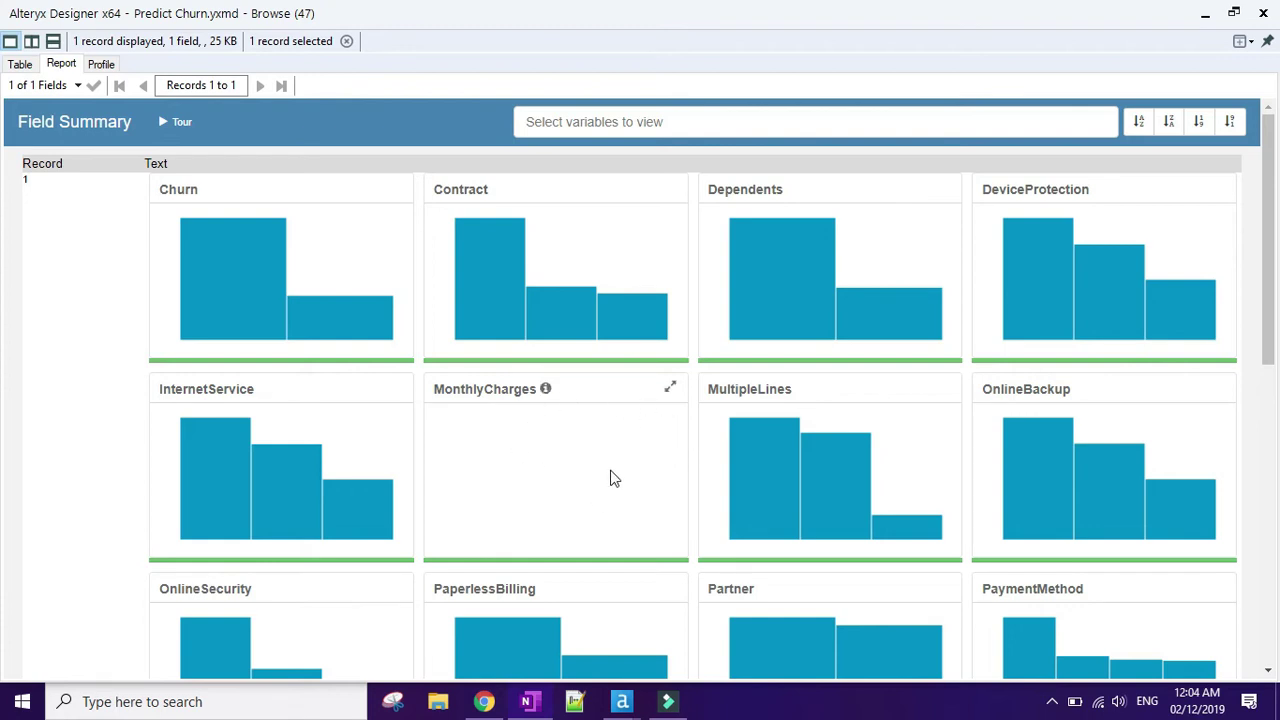
scroll(609, 477, down, 6)
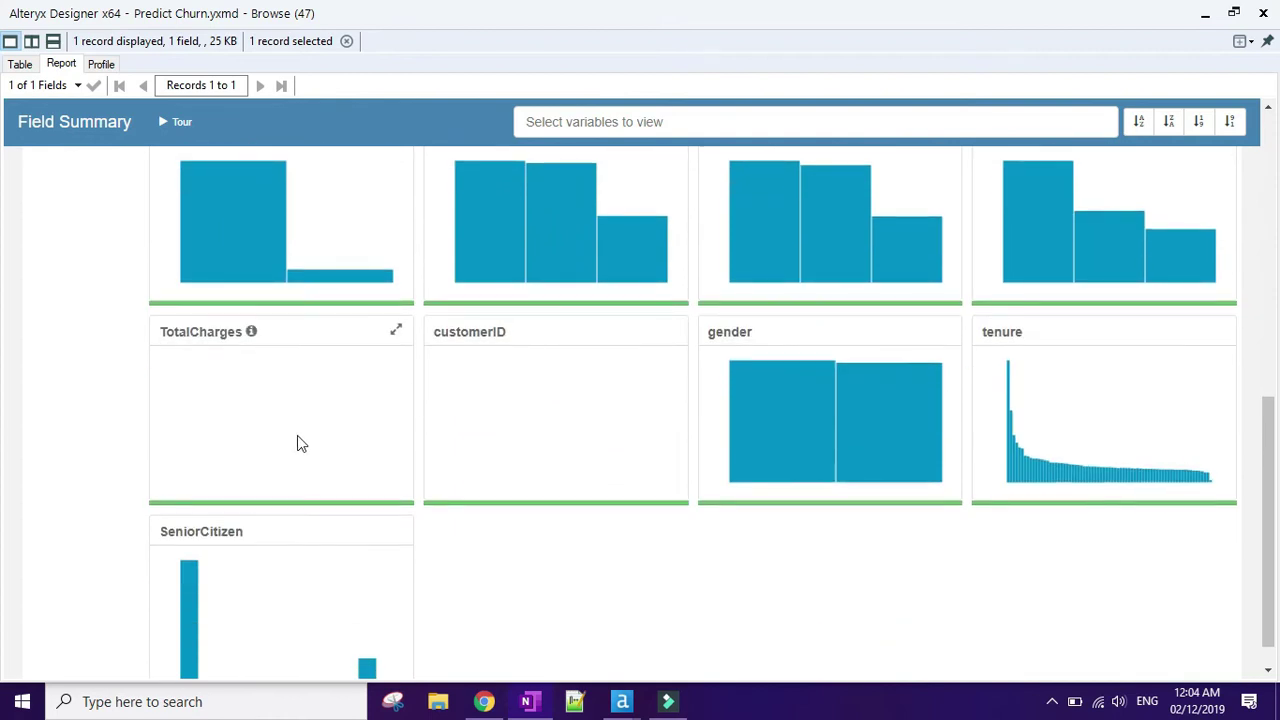
mouse_move(1087, 485)
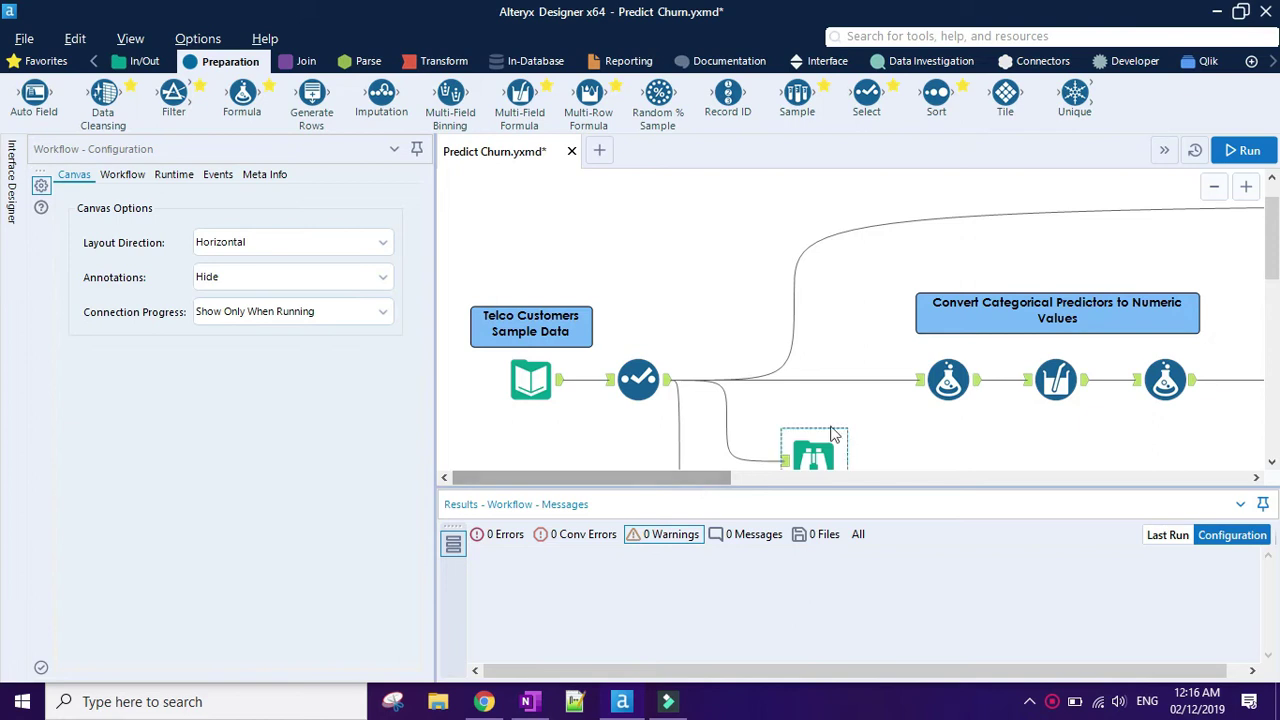
- In the first Formula tool under "Convert Categorical Predictors to Numeric Values", expand the Dependents, PhoneService, PaperlessBilling and MultipleLines expressions
click(955, 377)
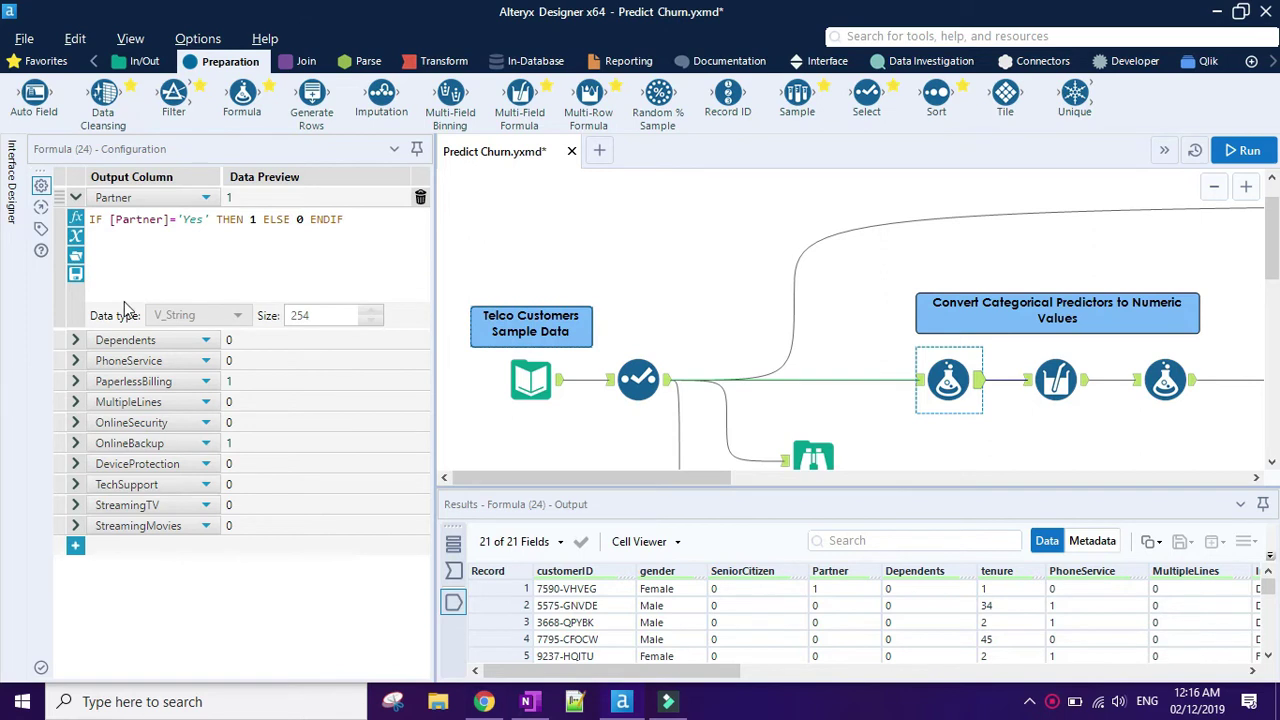
click(75, 340)
click(75, 482)
scroll(80, 495, down, 2)
click(76, 501)
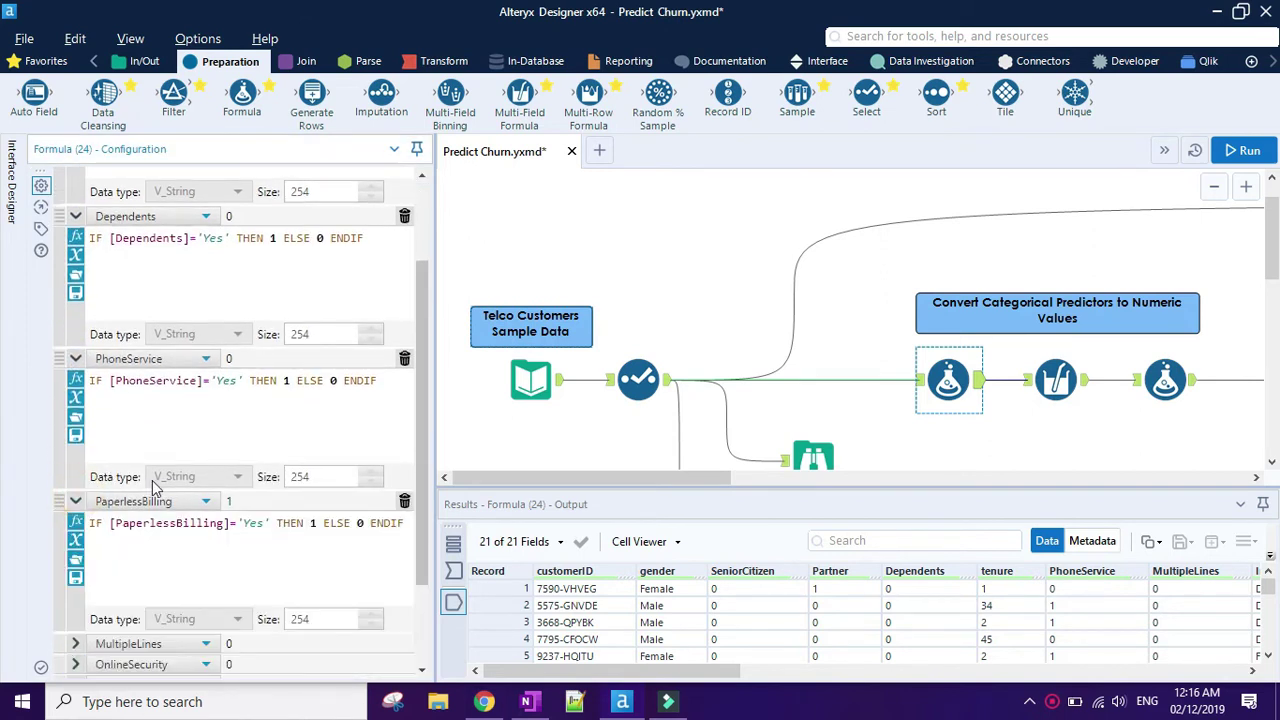
scroll(80, 500, down, 2)
click(75, 521)
scroll(160, 494, down, 2)
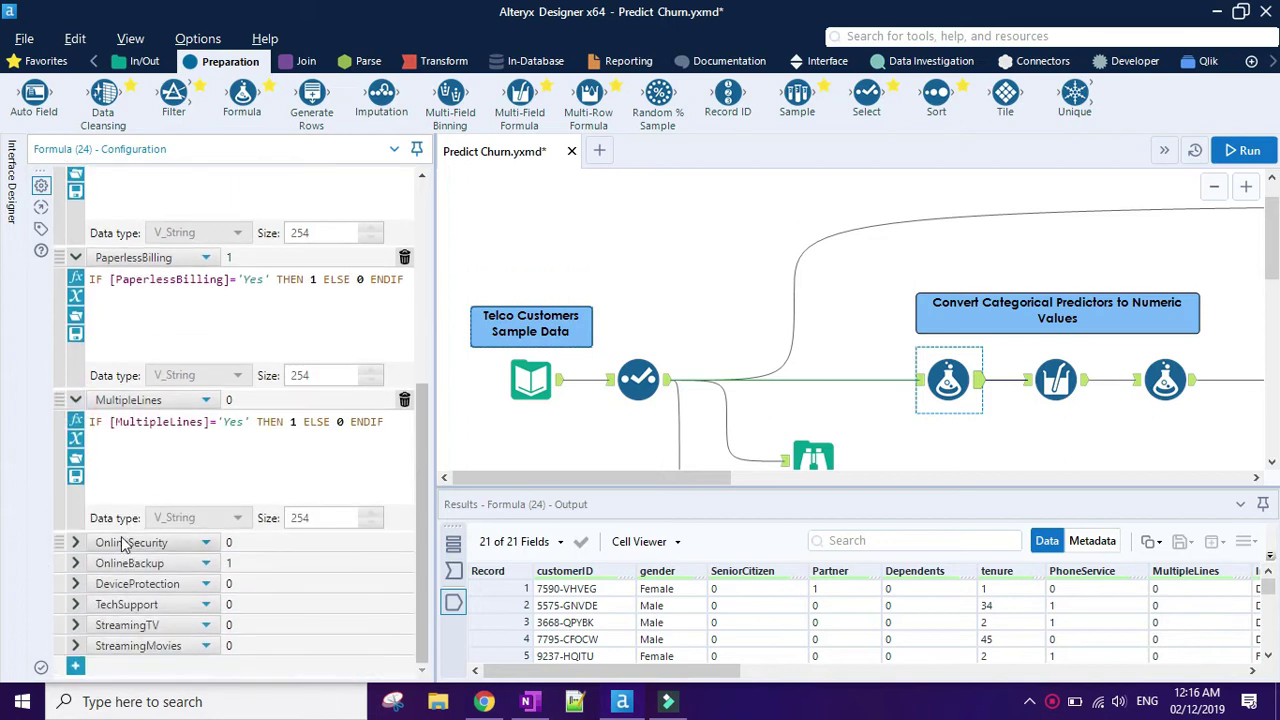
- Expand the remaining expressions in the same Formula tool, from OnlineSecurity through StreamingMovies
click(75, 537)
scroll(207, 494, down, 1)
click(76, 563)
scroll(240, 545, down, 2)
click(75, 584)
scroll(85, 595, down, 2)
click(76, 604)
scroll(90, 606, down, 1)
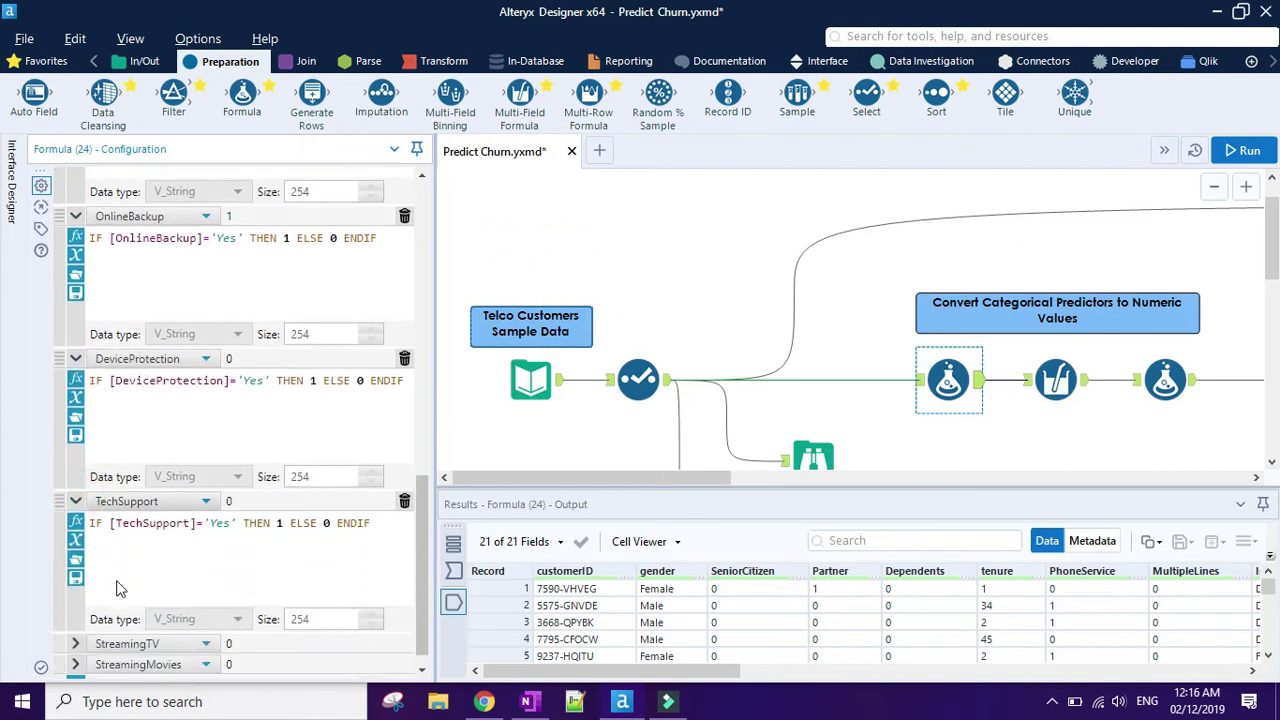
click(75, 614)
scroll(104, 622, down, 2)
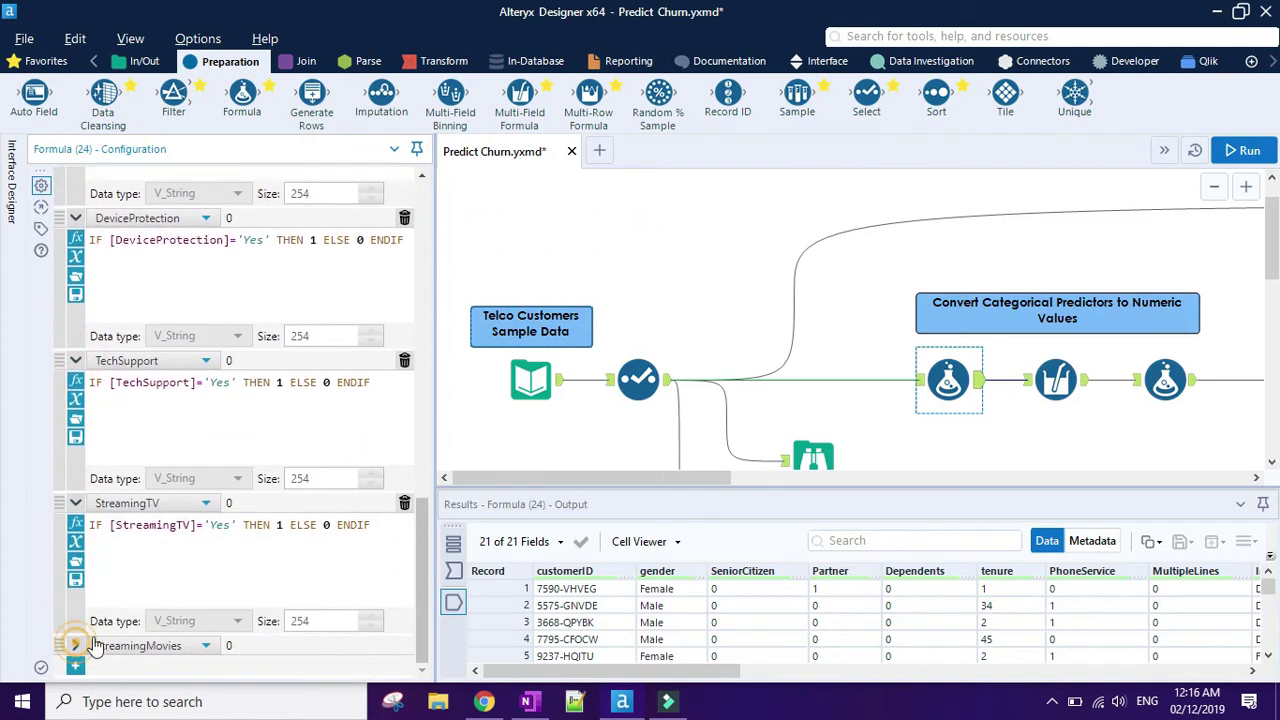
click(76, 646)
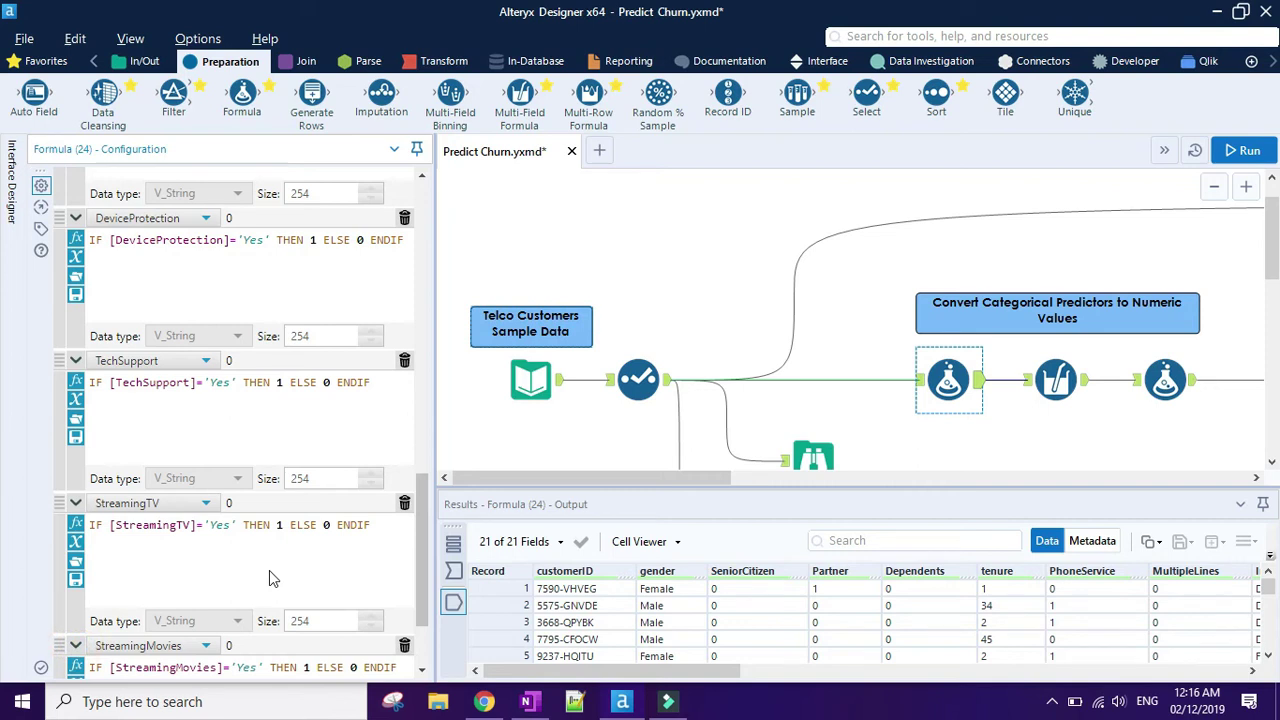
- Review the selected text fields and the ToNumber expression in the Multi-Field Formula tool
click(1052, 382)
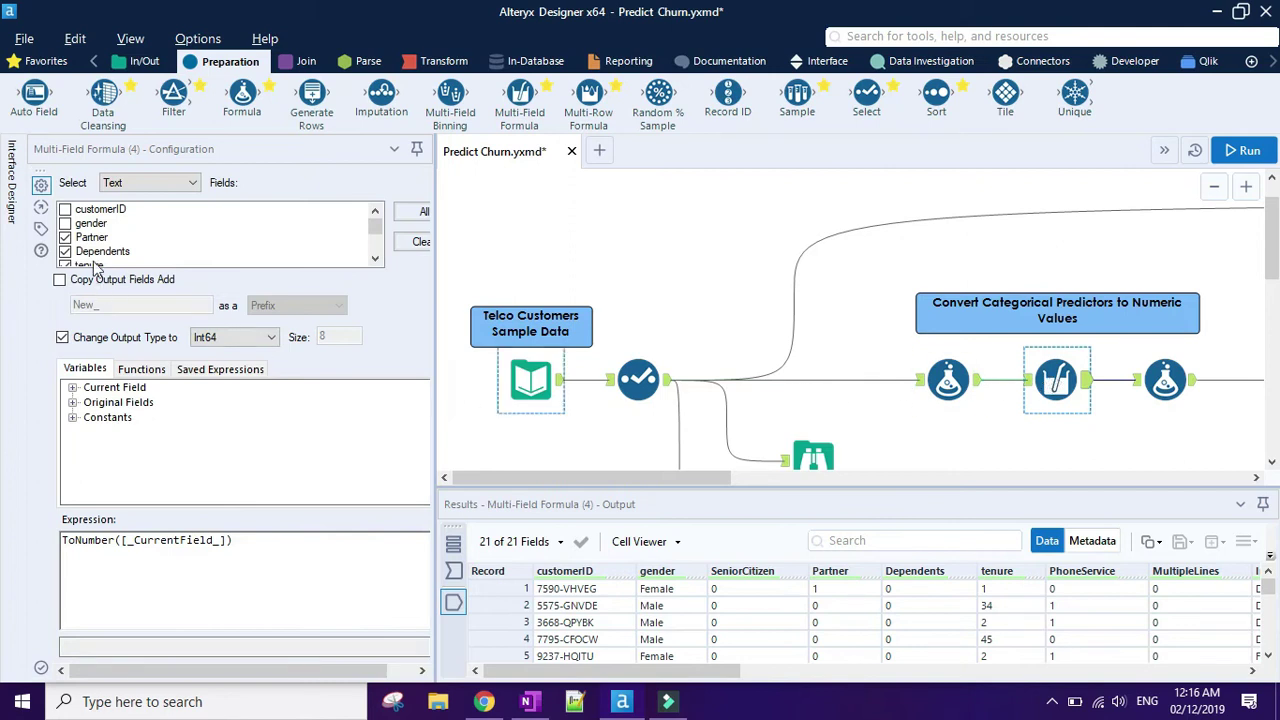
scroll(148, 236, down, 3)
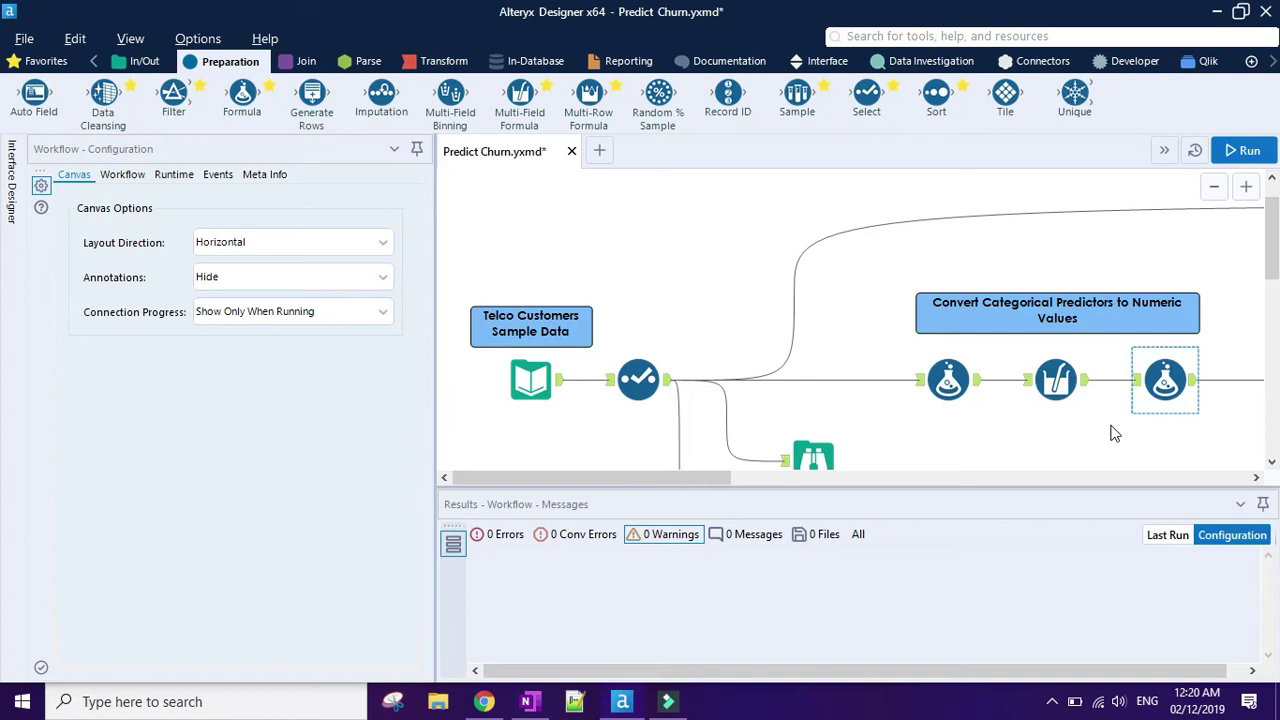
- Review the gender_Female and gender_Male expressions in the Formula tool that follows the Multi-Field Formula tool
click(1160, 384)
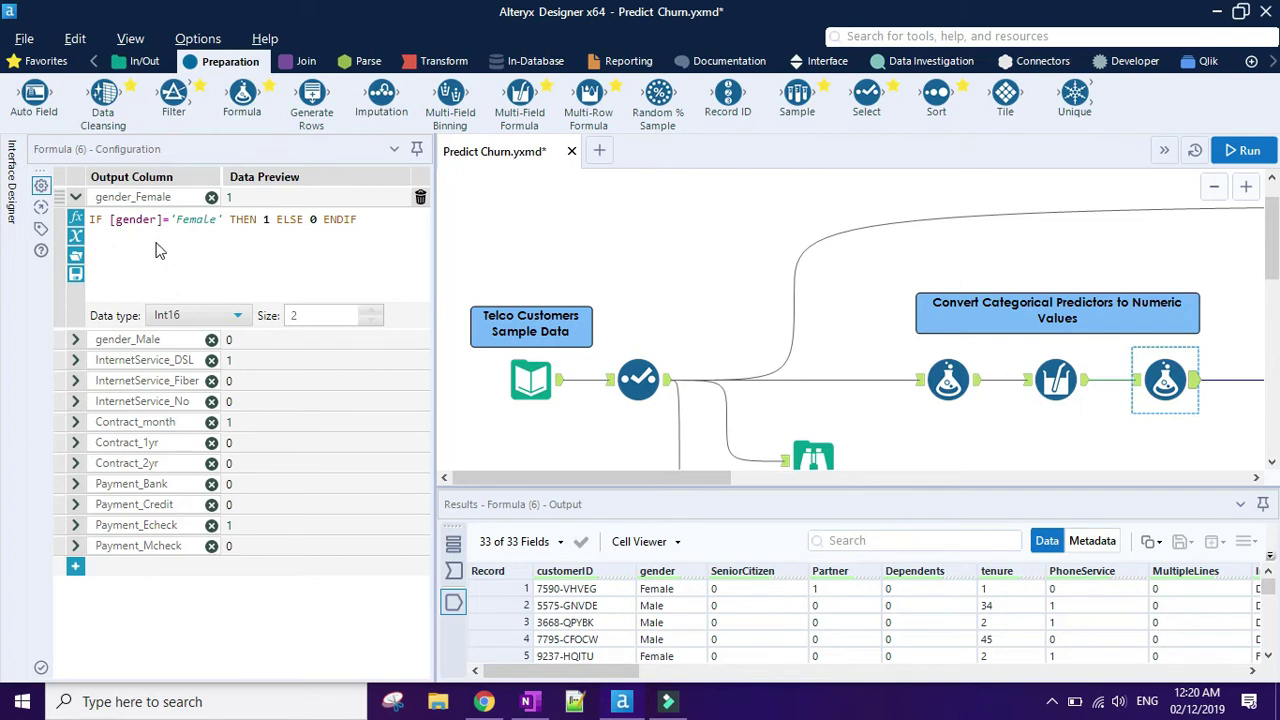
click(75, 339)
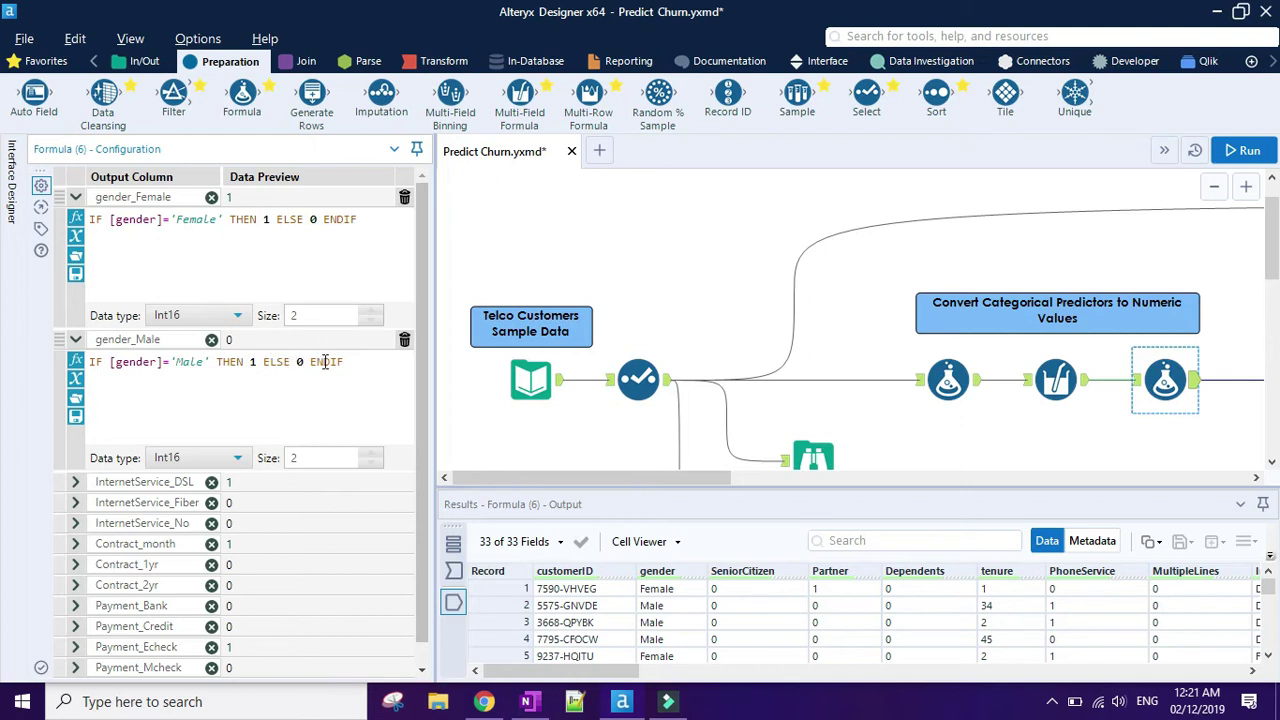
scroll(280, 482, down, 1)
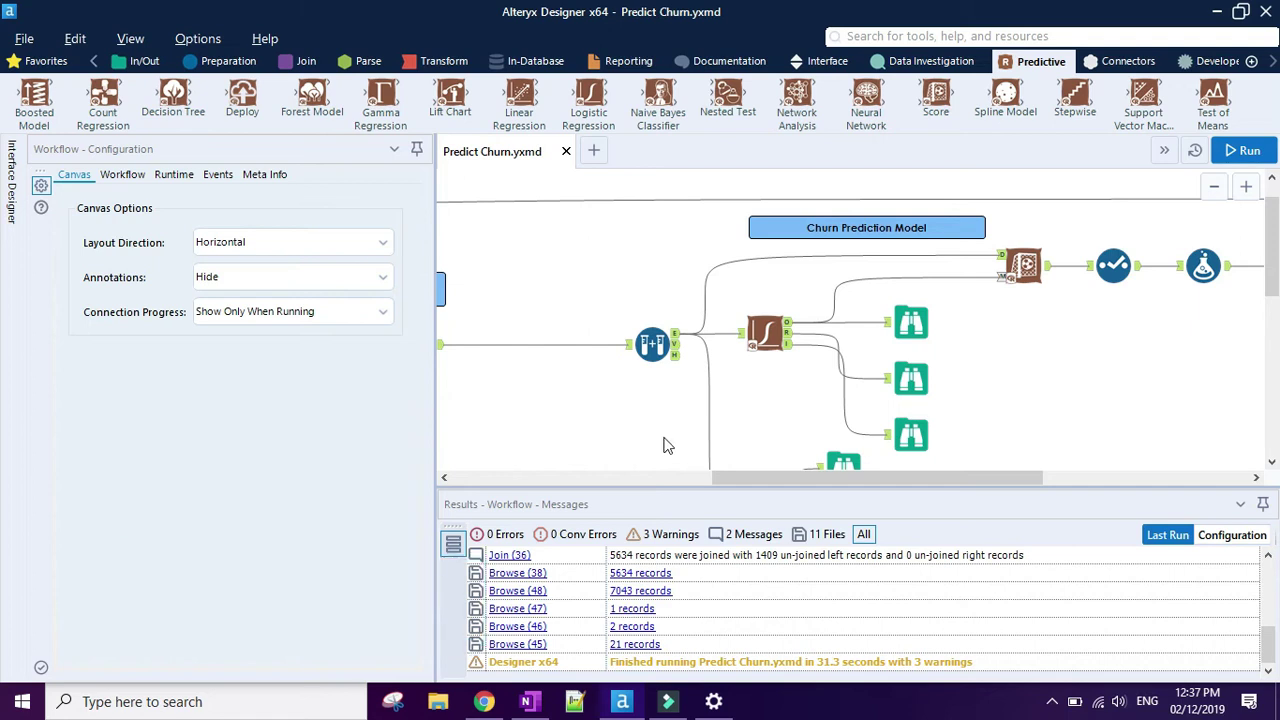
- Show the Create Samples tool's configuration to check its estimation and validation sample percentages
click(651, 347)
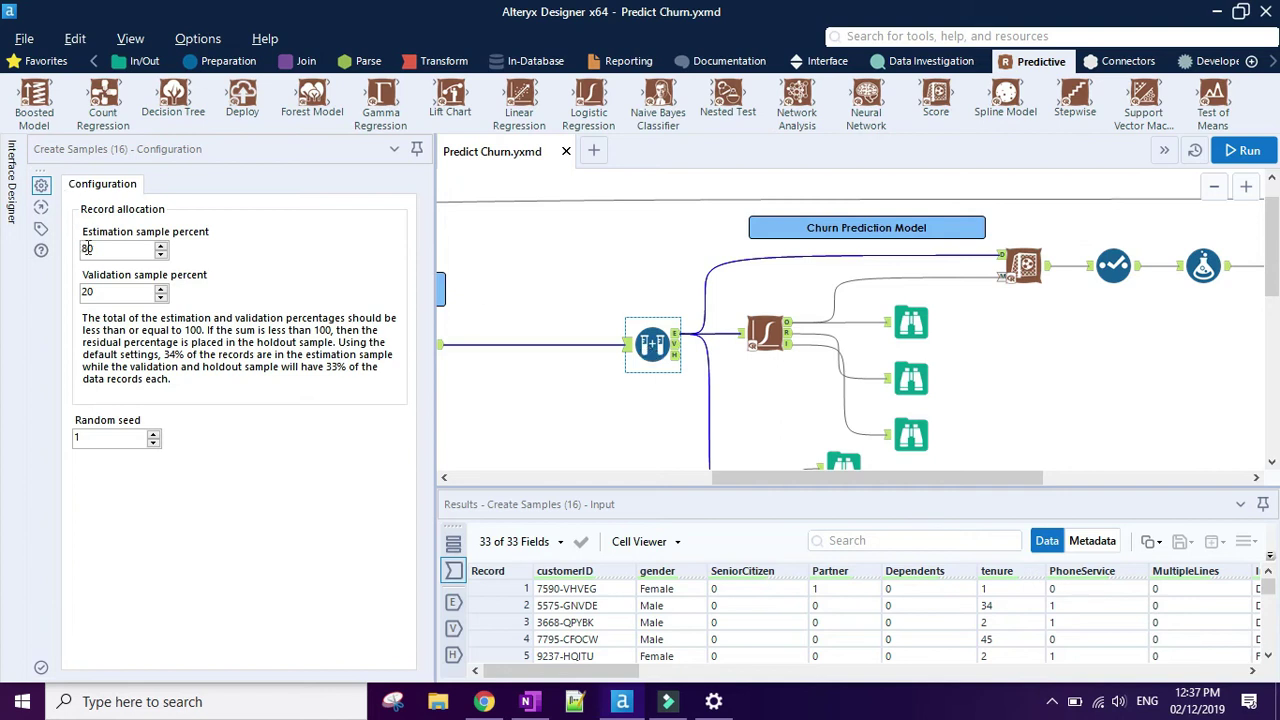
- Highlight the estimation and validation sample percentages in the Create Samples configuration
drag(100, 249, 73, 249)
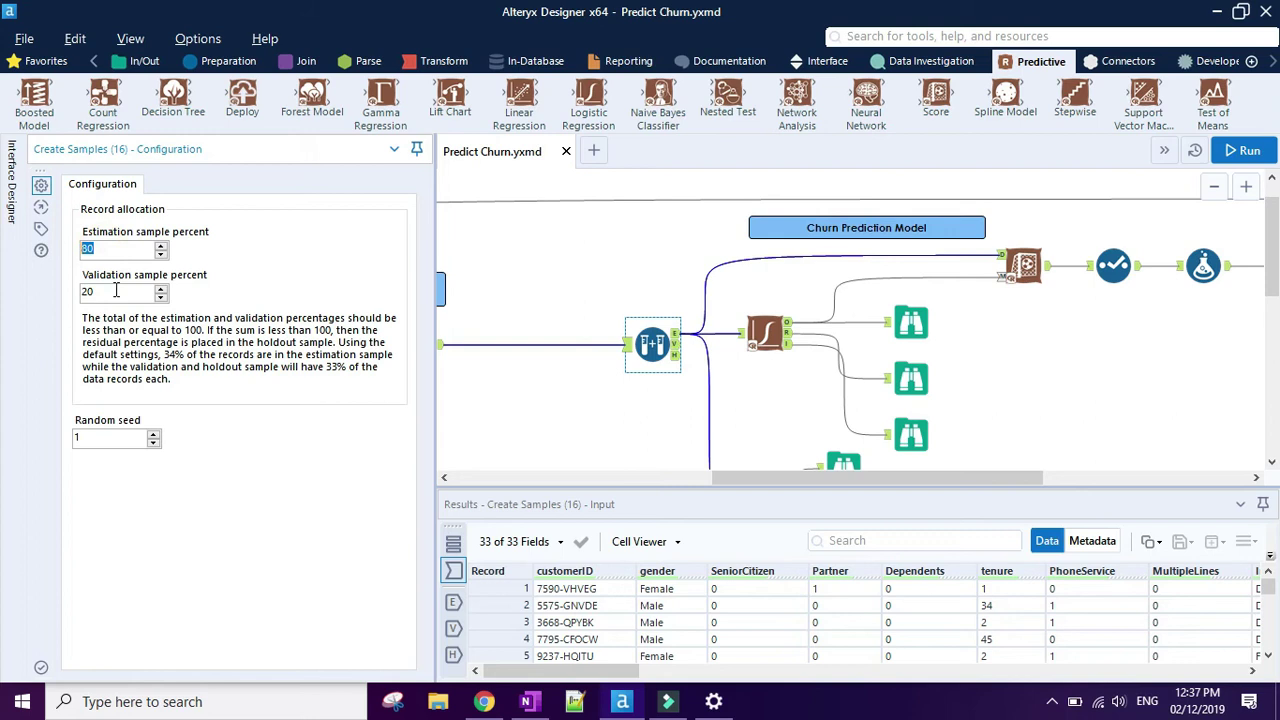
drag(106, 291, 73, 291)
- Review the Logistic Regression tool's model name and target variable choices, keeping Churn as the target
click(768, 339)
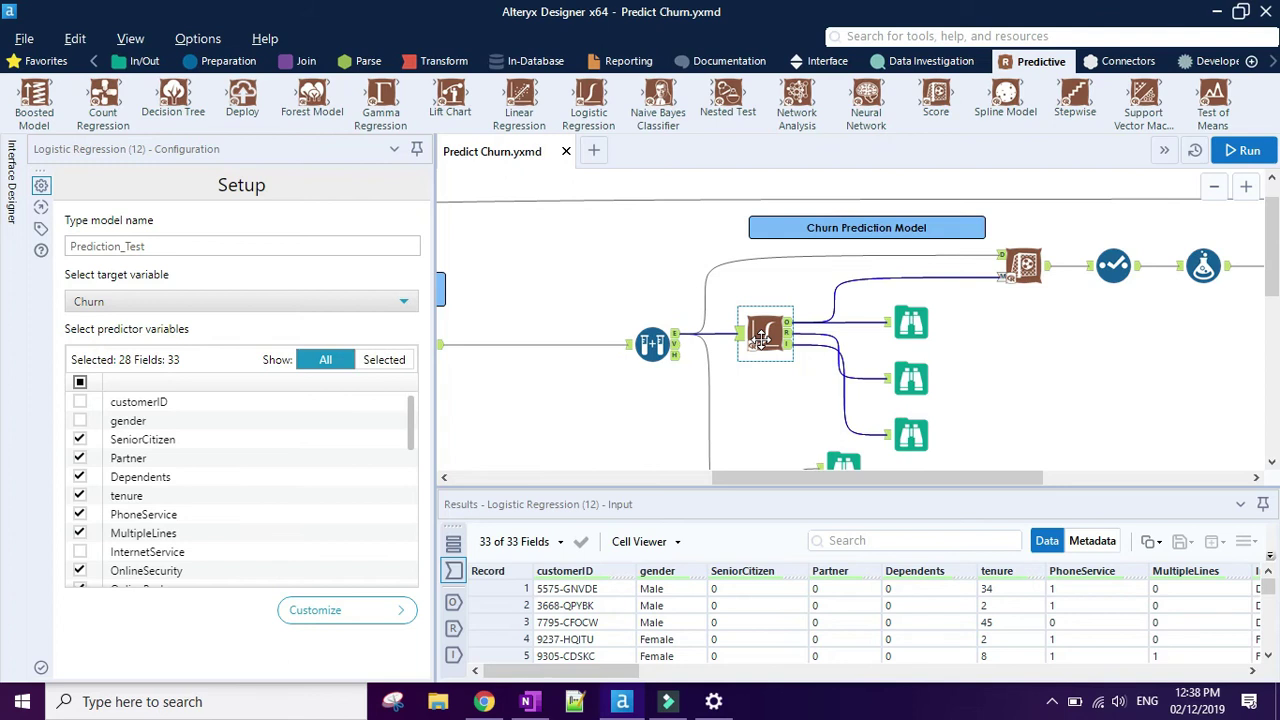
double_click(172, 245)
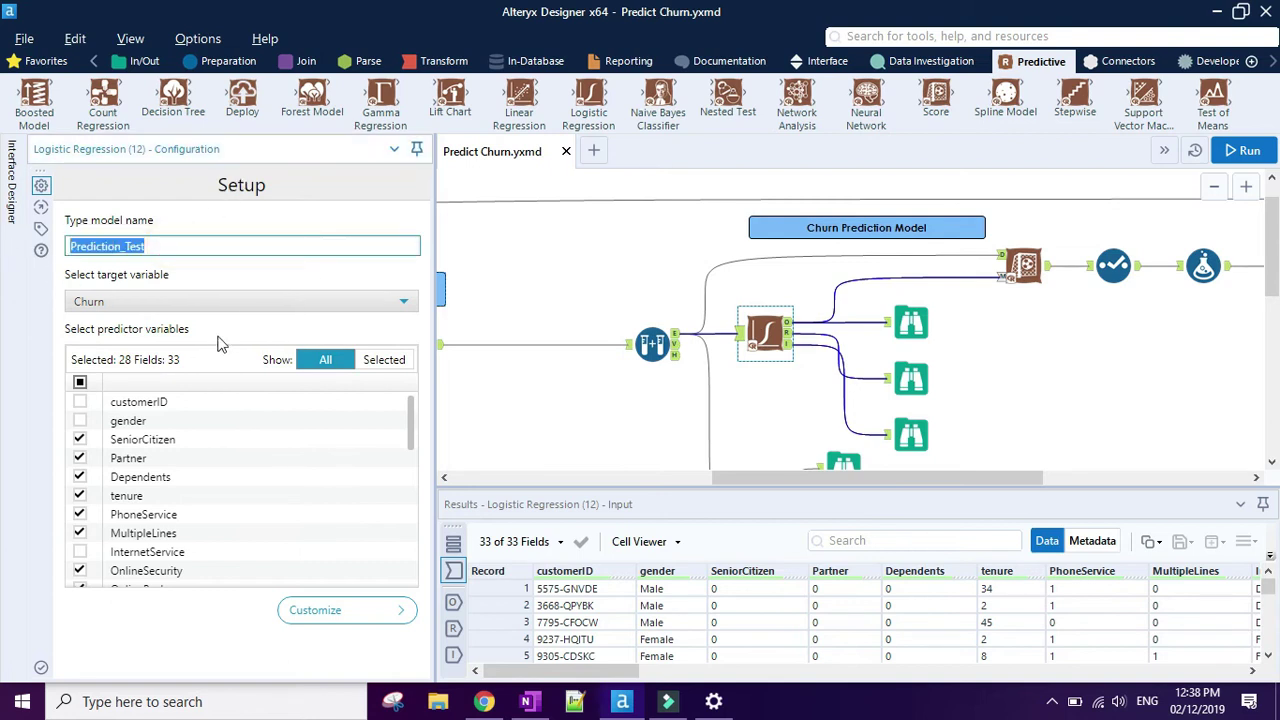
click(195, 306)
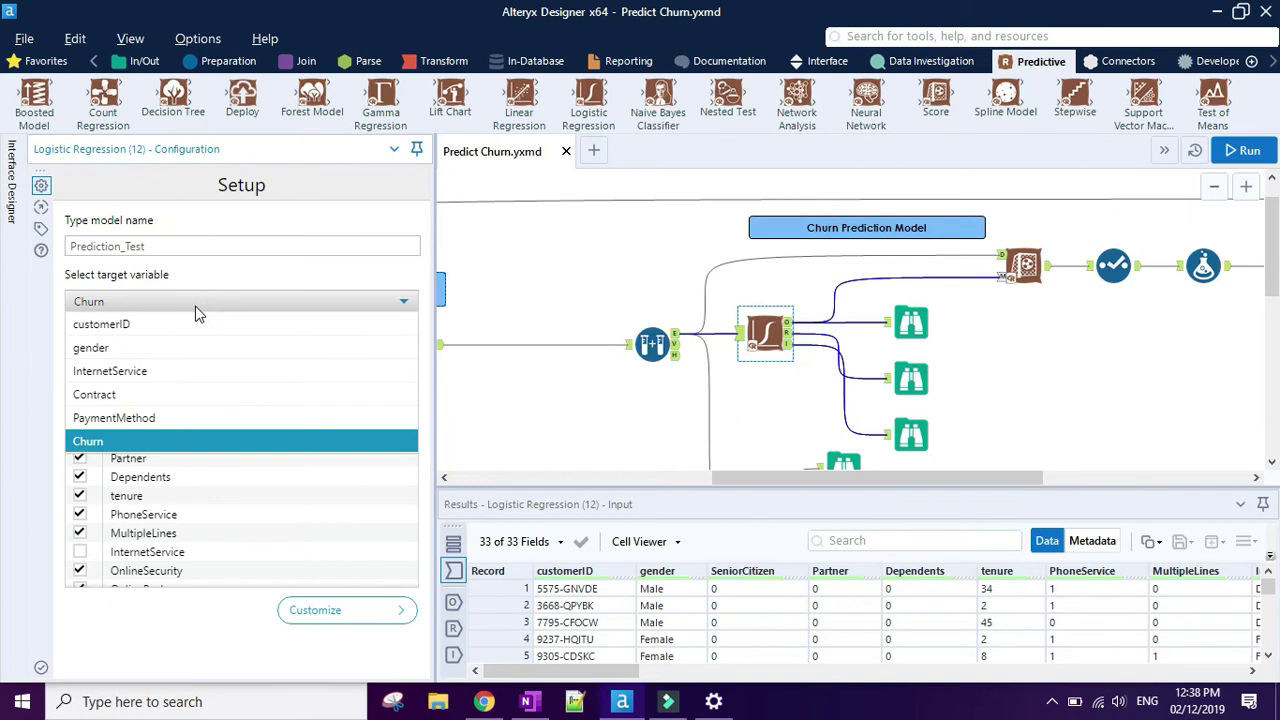
click(167, 442)
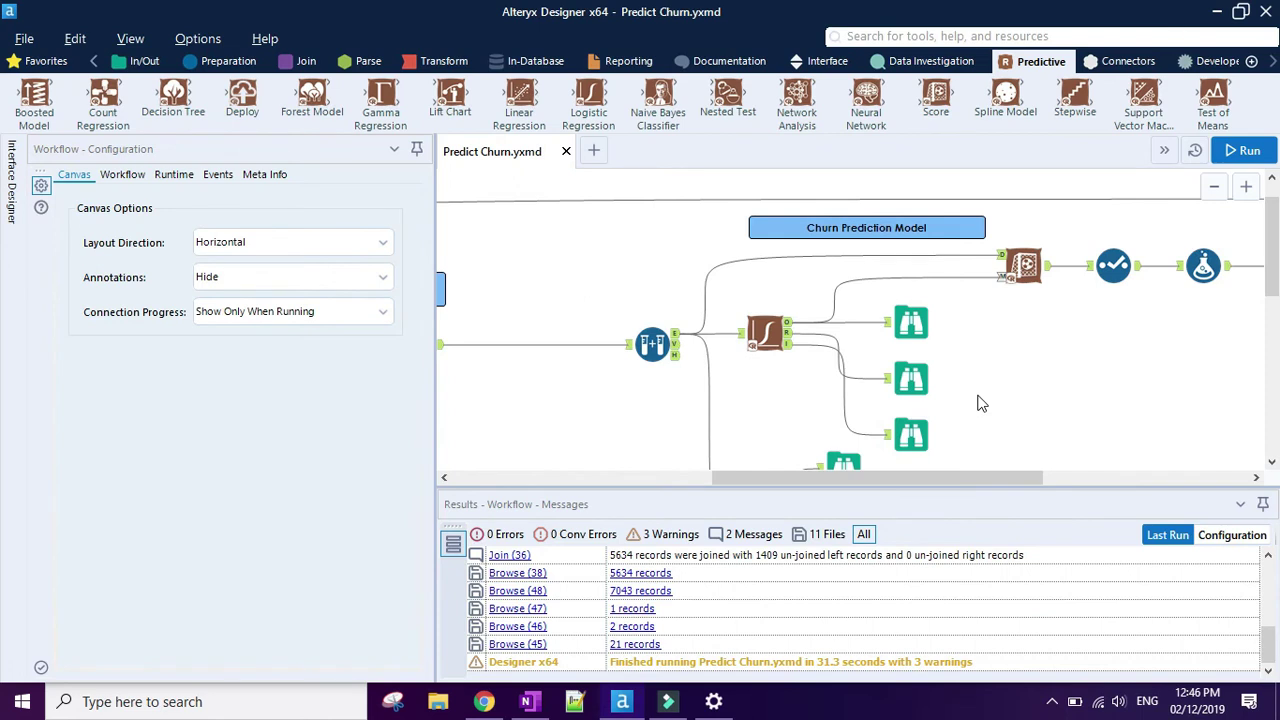
- Inspect the Score tool and its two inputs, the Create Samples estimation output and the Logistic Regression model output
click(1020, 268)
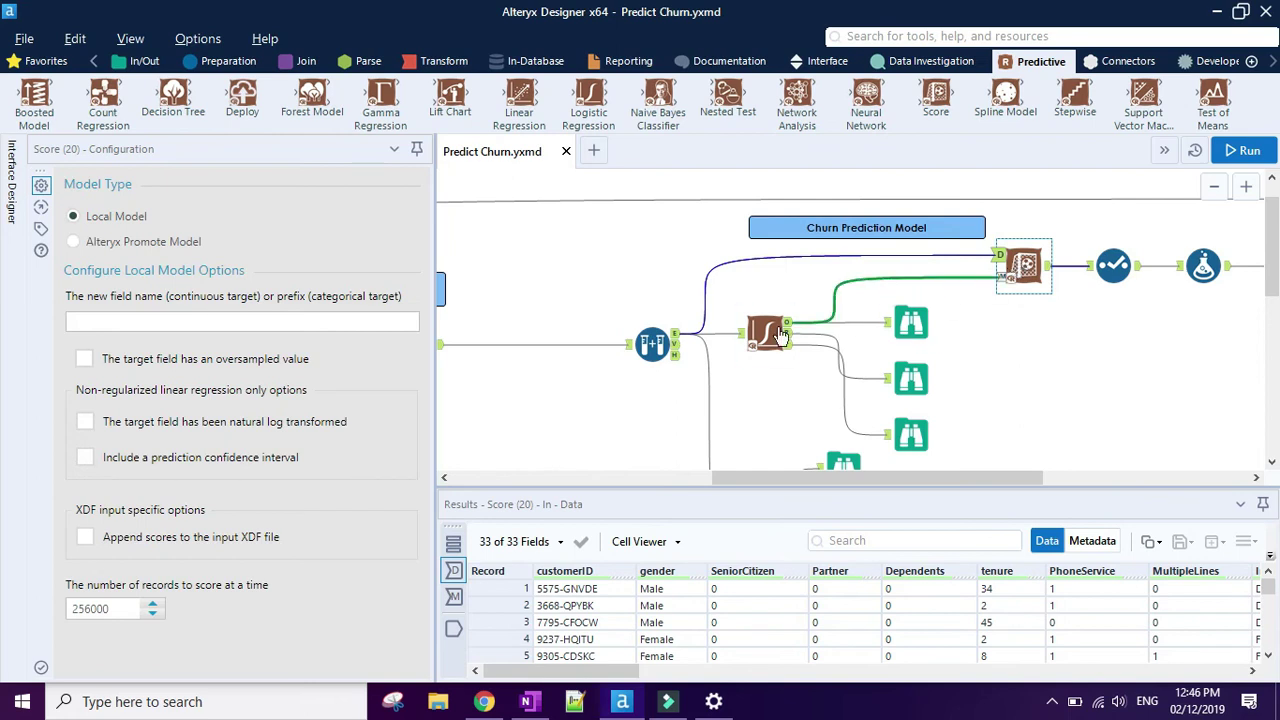
click(655, 345)
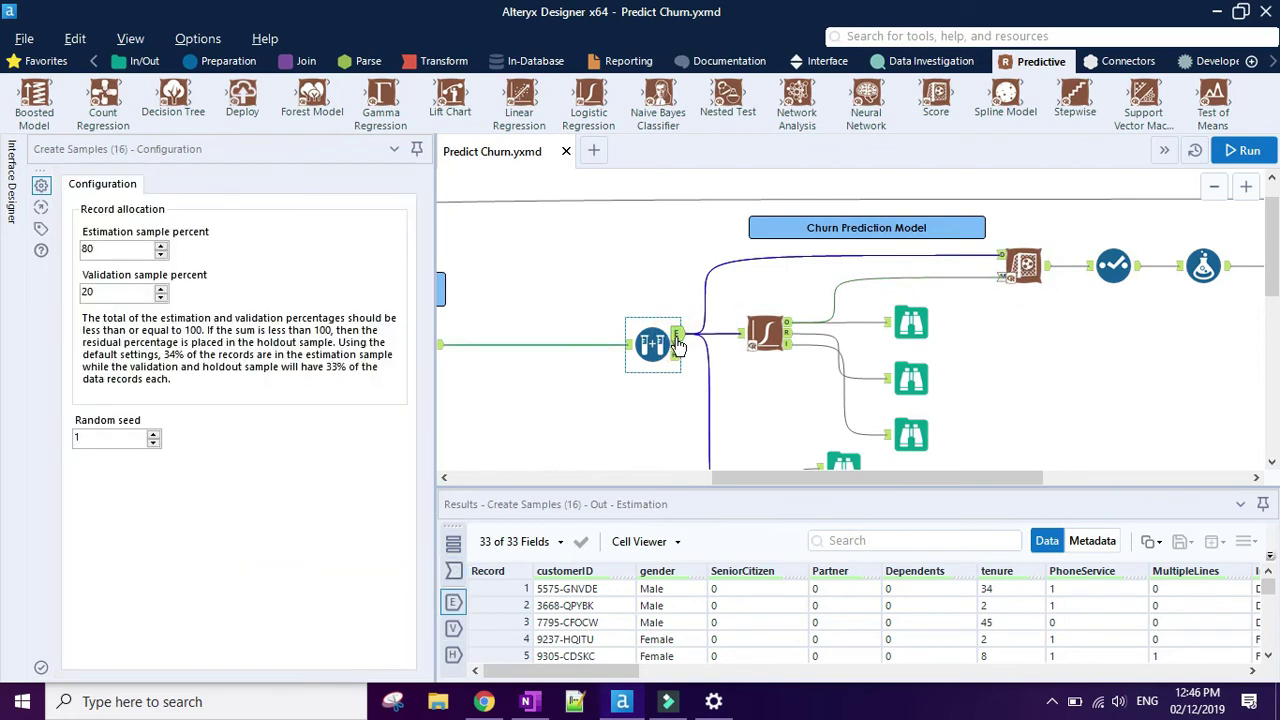
click(1005, 265)
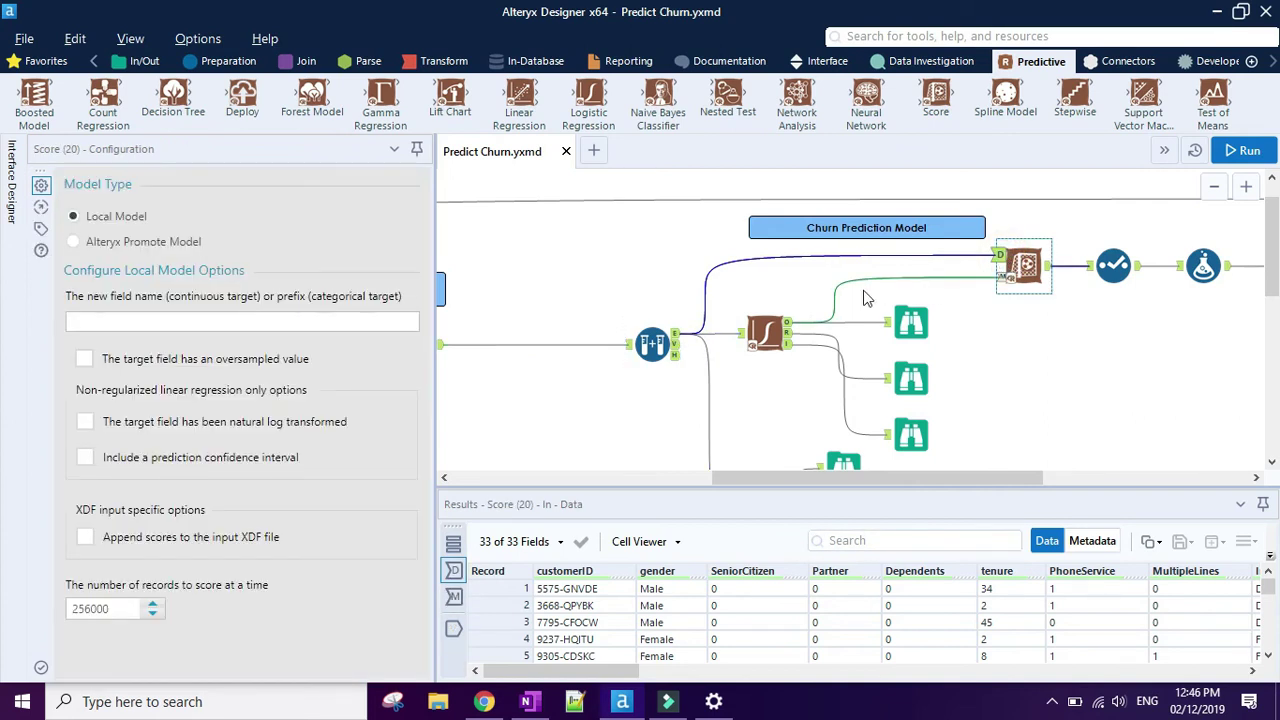
click(788, 328)
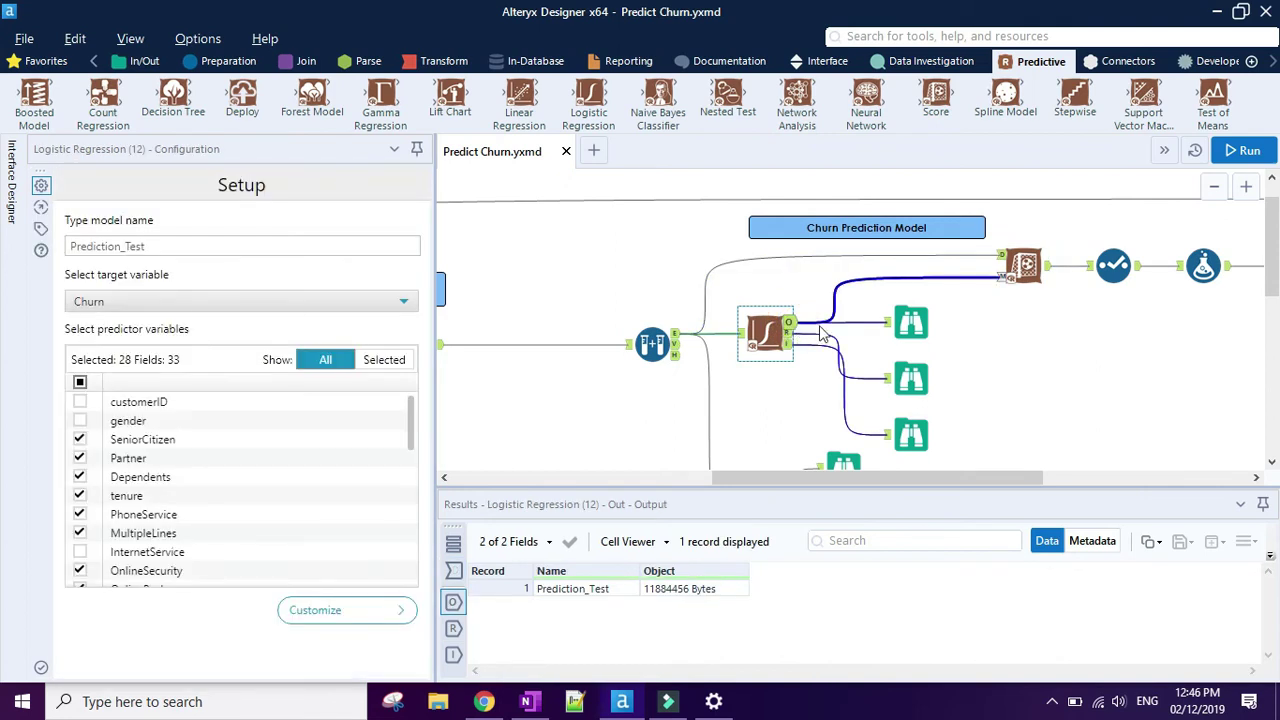
- Examine the Score tool's output and check how the following Select tool treats the X_No and X_Yes fields
click(1021, 274)
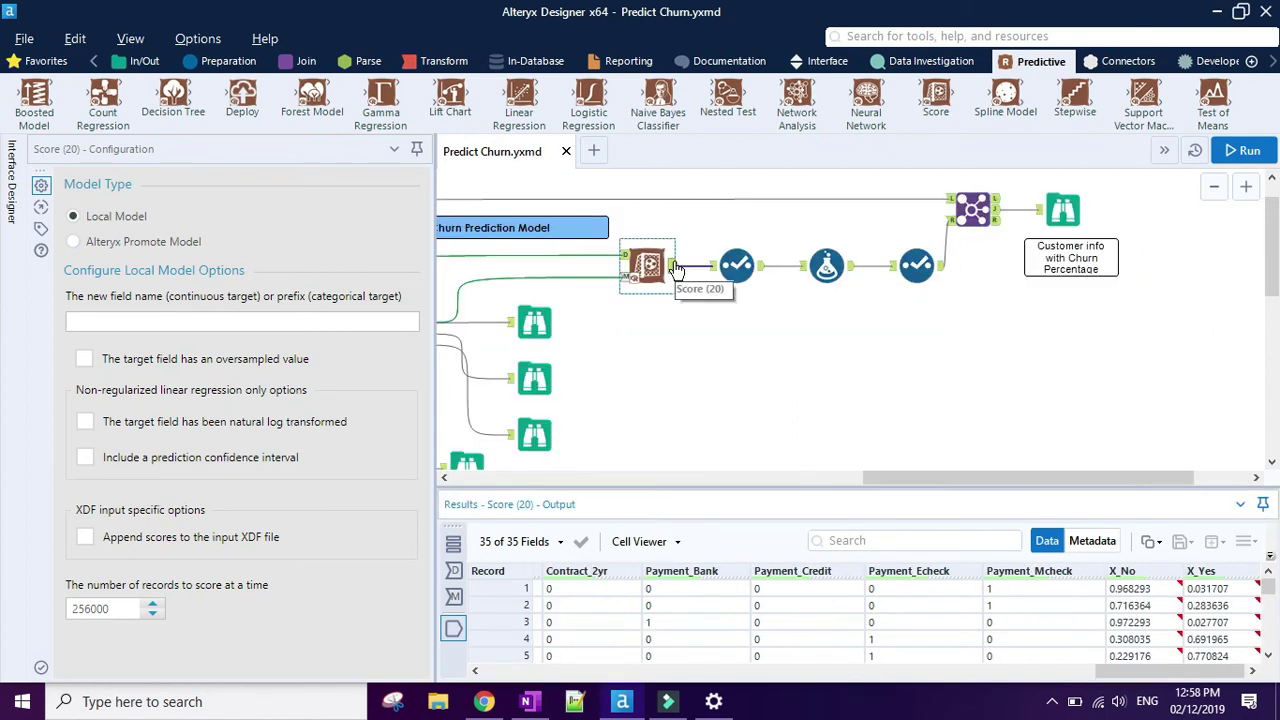
click(683, 272)
click(736, 265)
scroll(147, 530, down, 3)
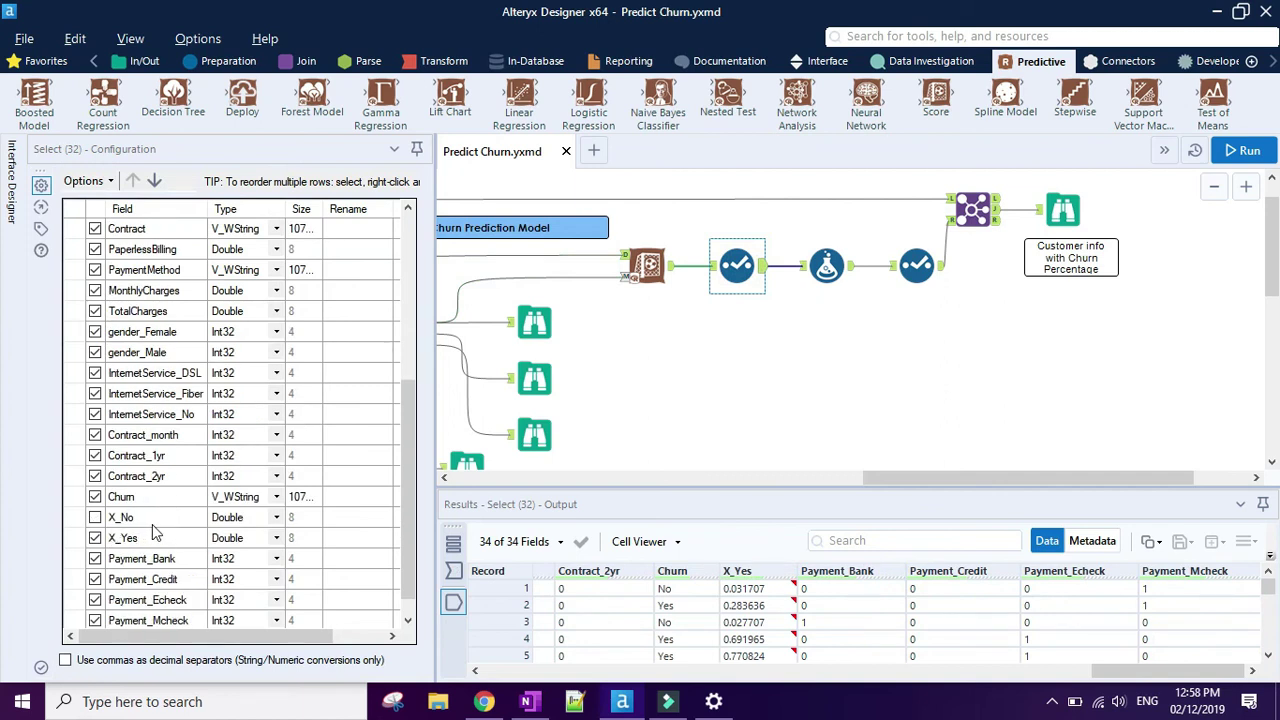
- Review the Churn Percentage expression in the Formula tool and the fields kept by the Select tool after it
click(832, 268)
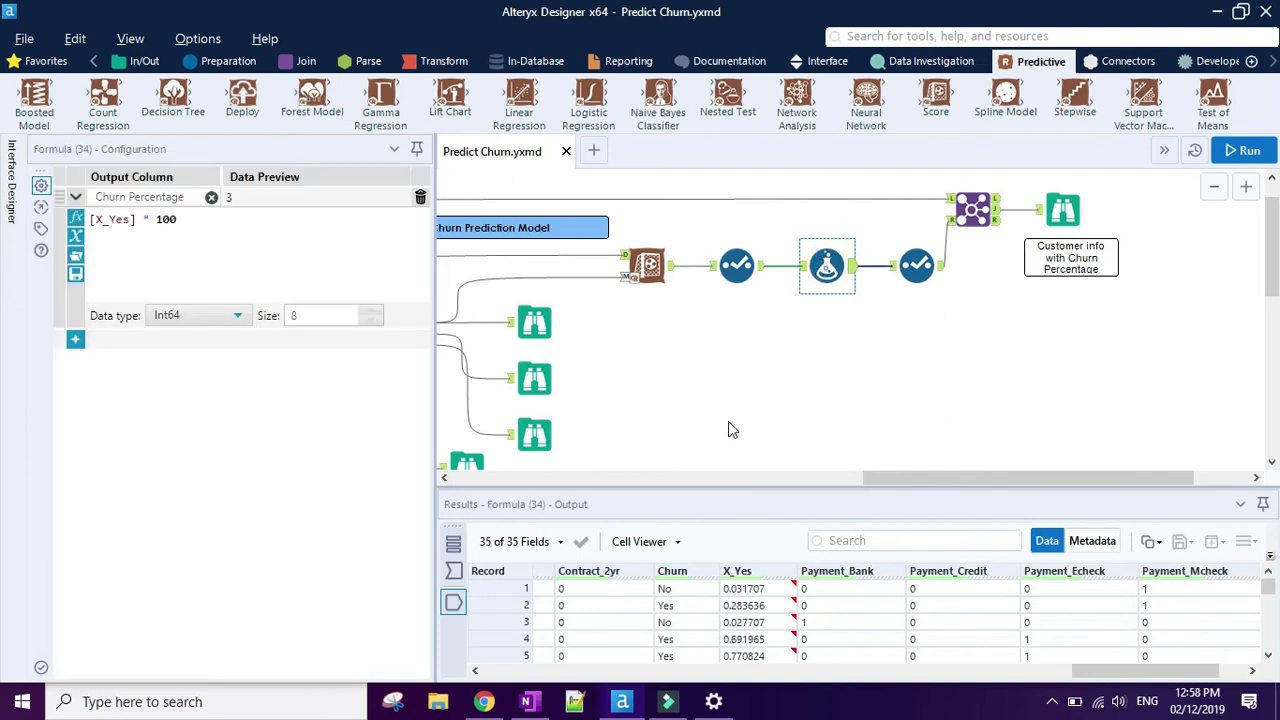
triple_click(172, 220)
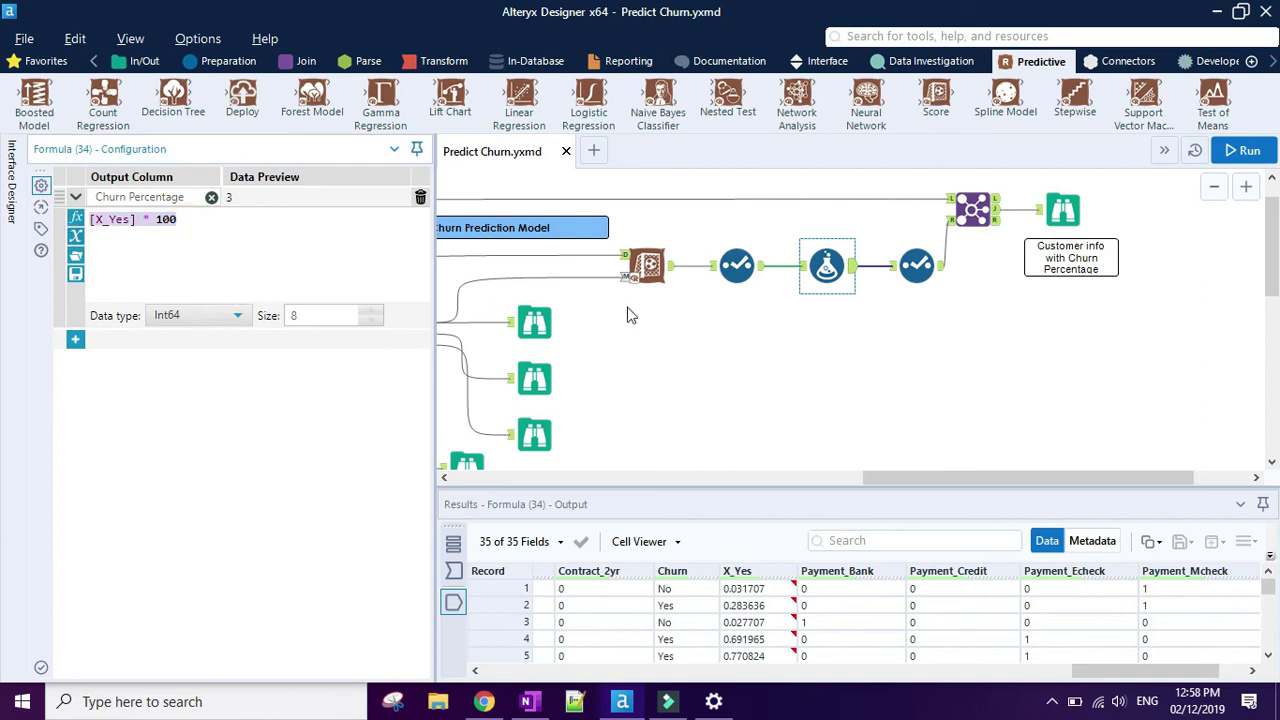
click(922, 268)
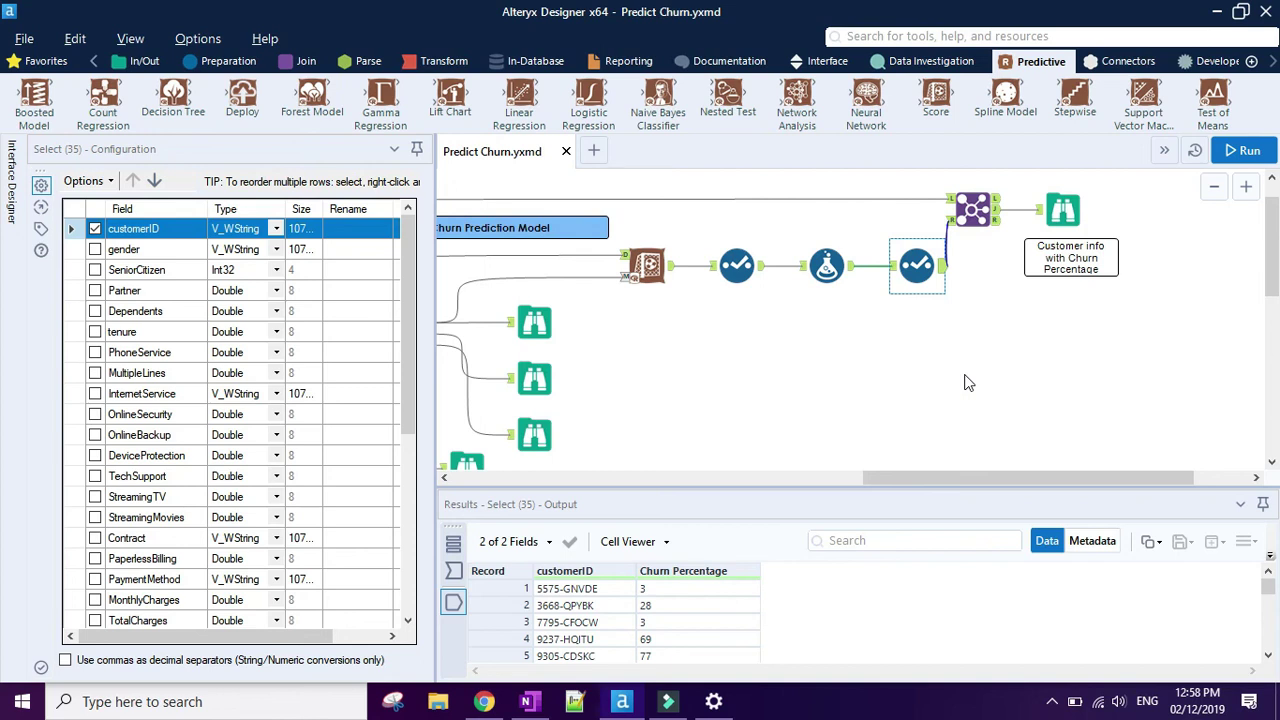
- Review the Join tool's customerID matching, trace its left input to the initial Select tool, and view the joined records in the Browse tool
click(965, 208)
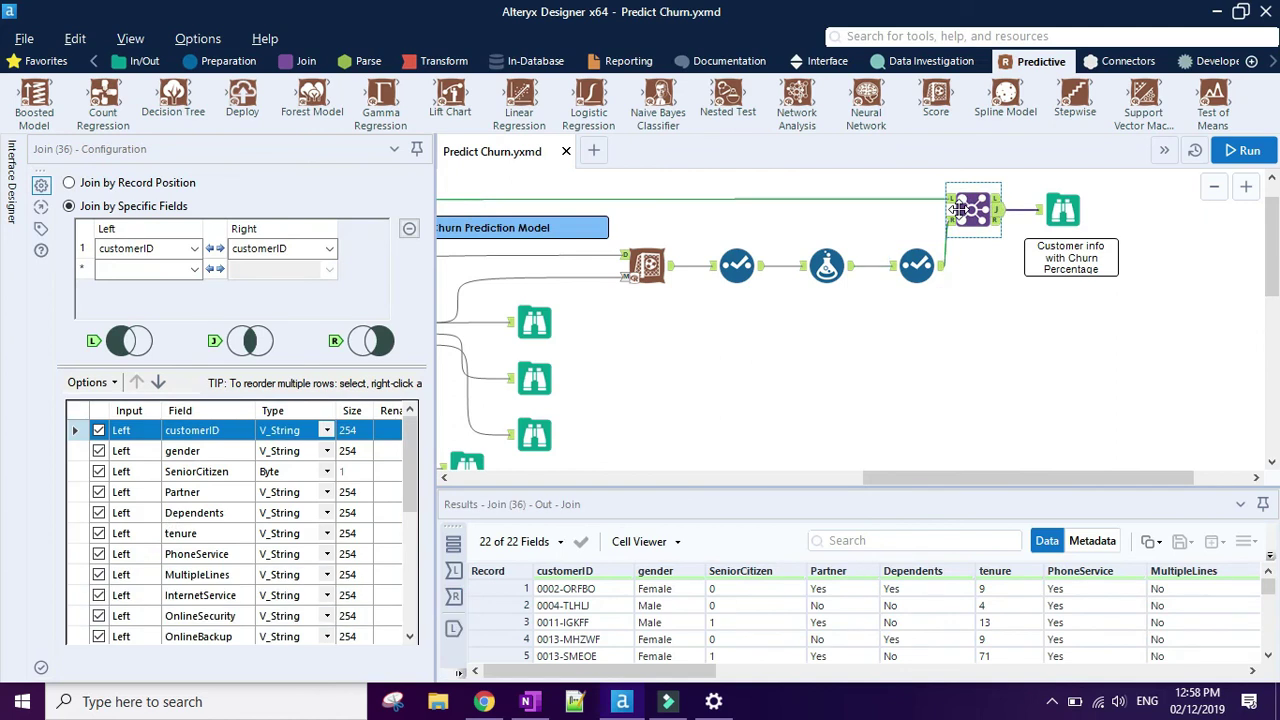
drag(897, 477, 497, 488)
click(600, 345)
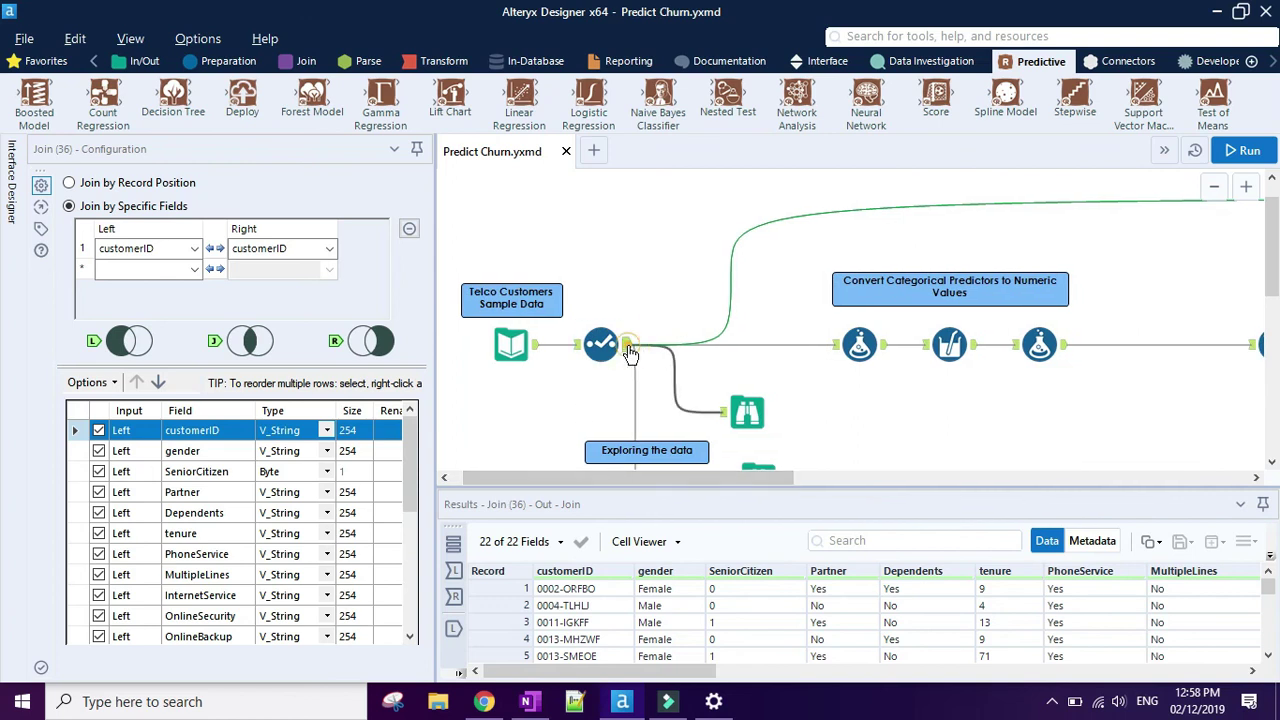
drag(580, 478, 1035, 478)
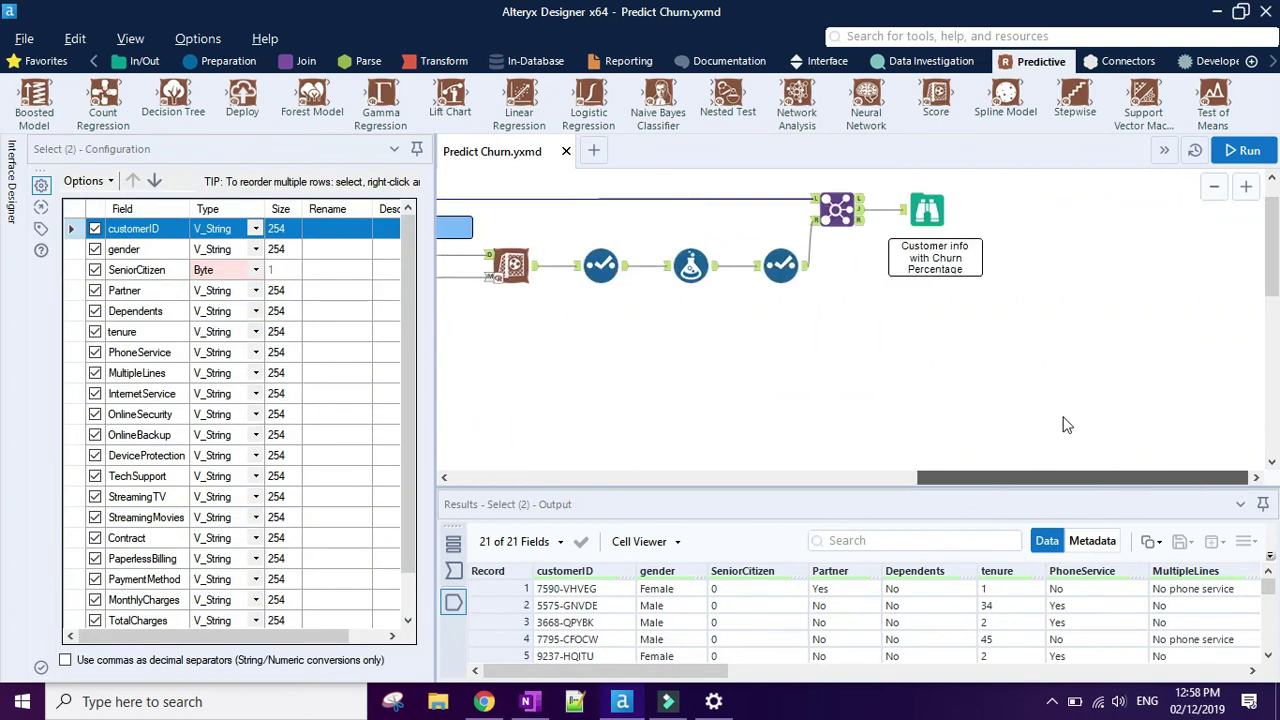
click(837, 210)
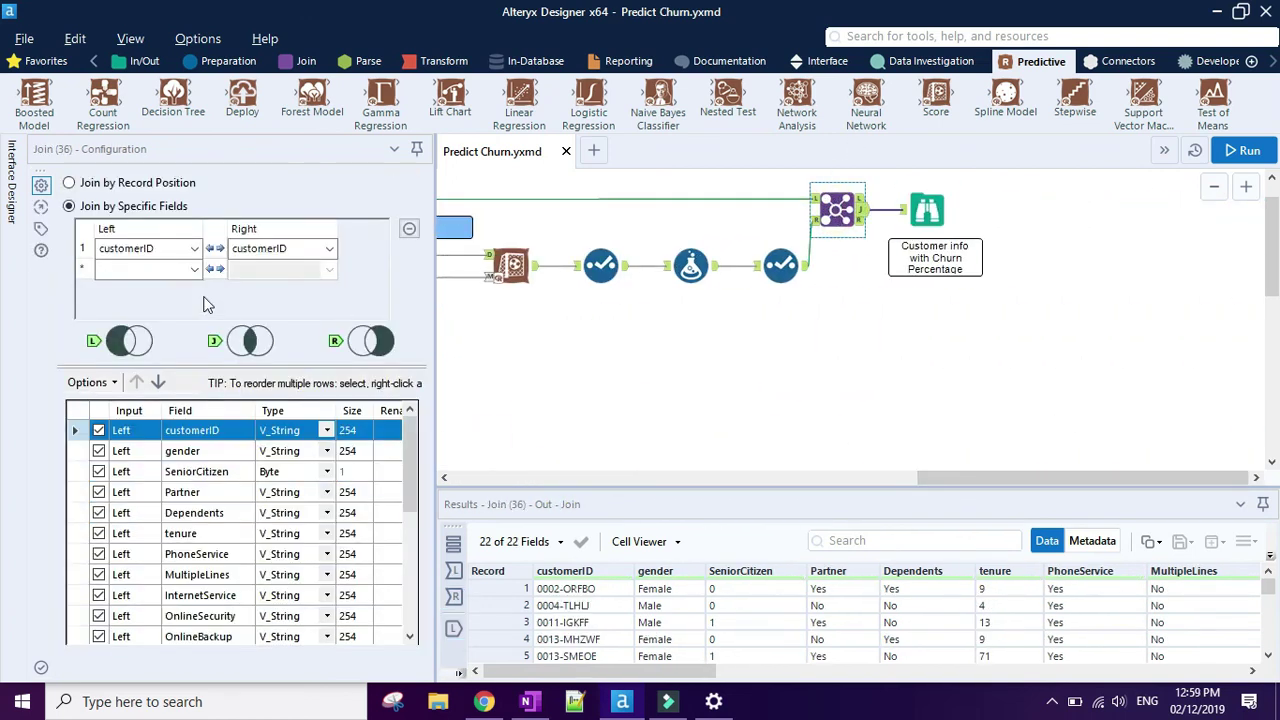
click(938, 210)
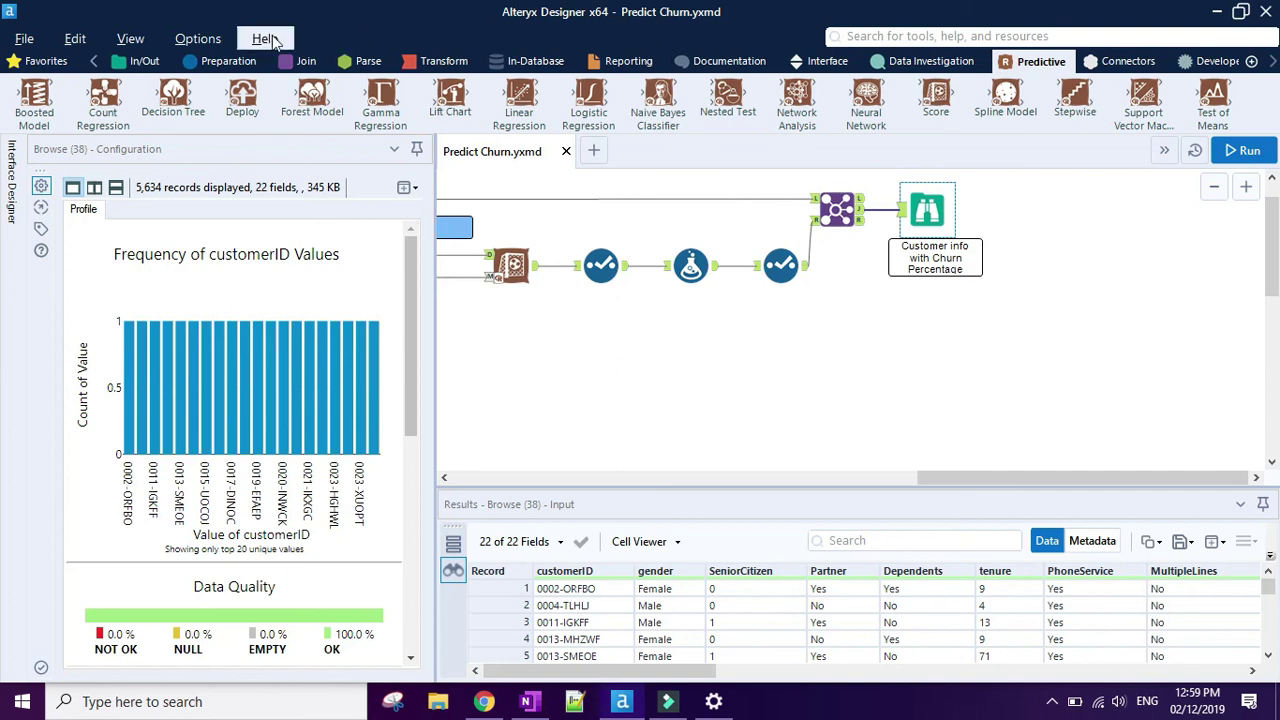
- Add an Output Data tool to the canvas beside the final Browse tool
click(140, 61)
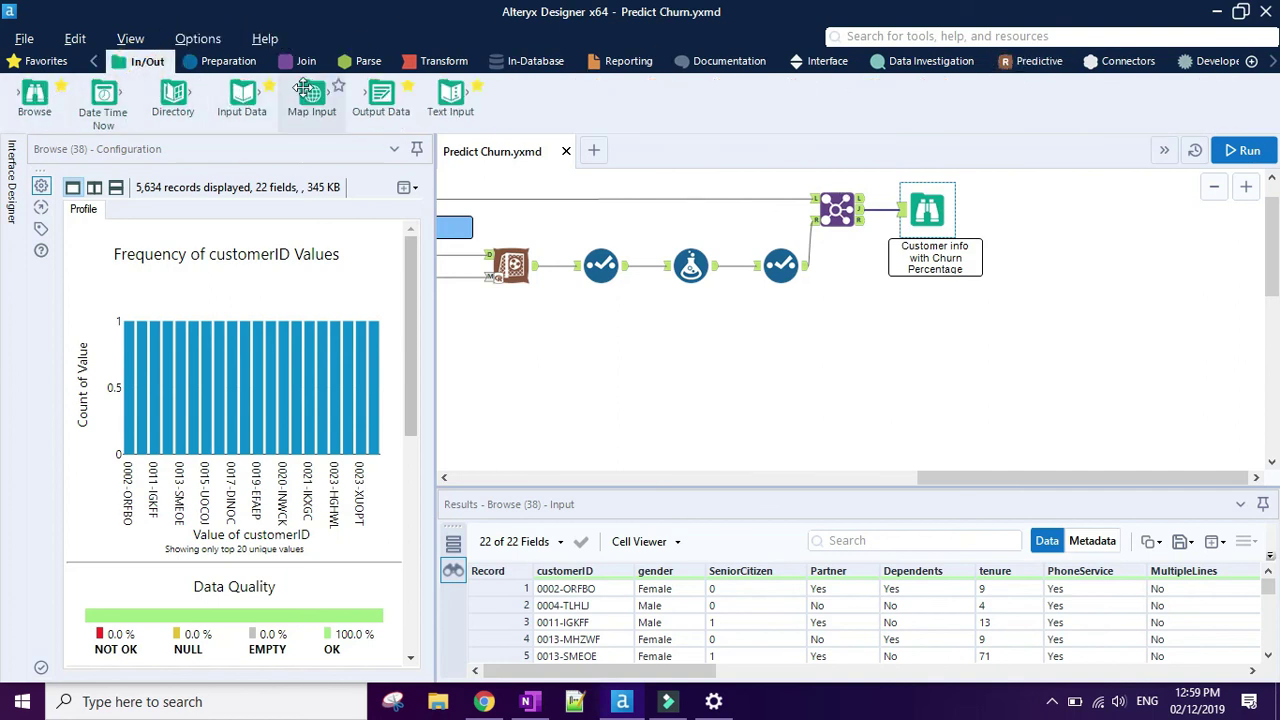
drag(376, 92, 1040, 210)
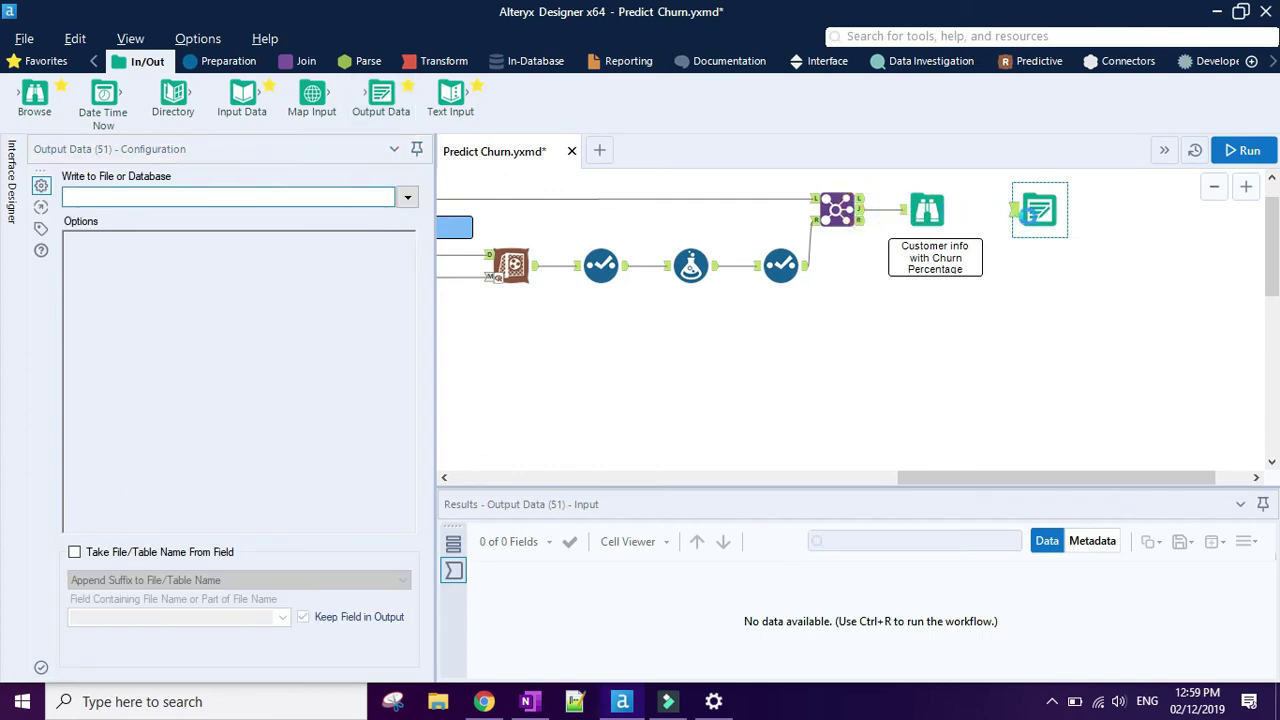